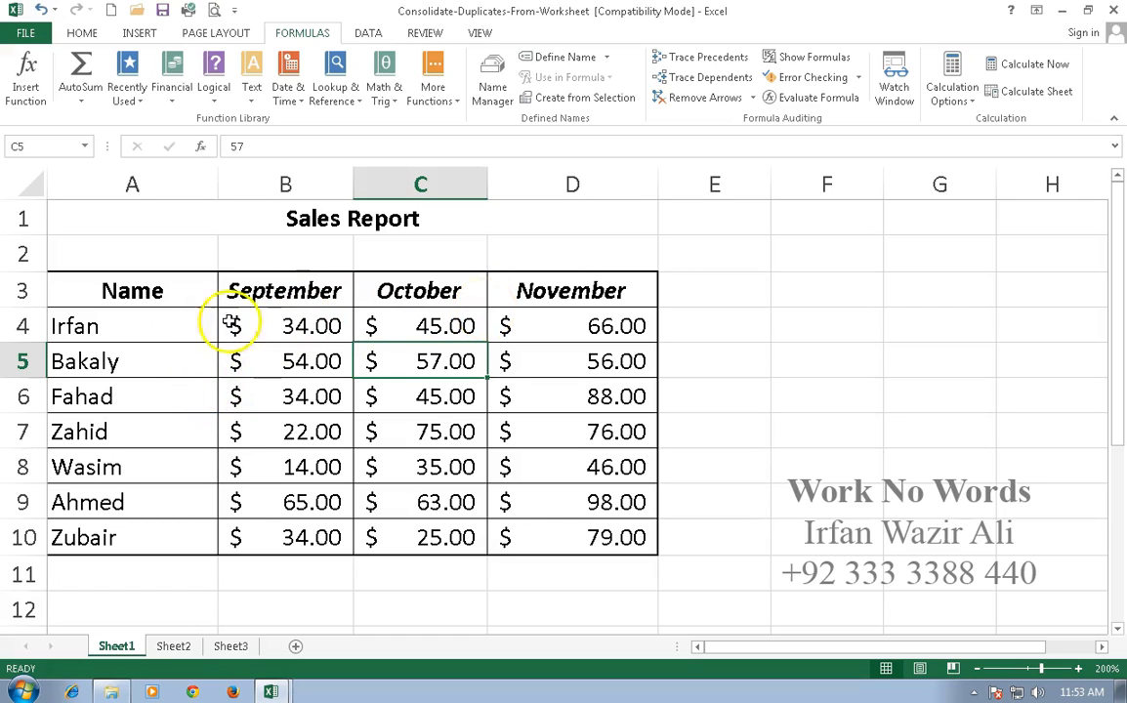
Total the September to November sales in B4:D10 by row and column with AutoSum, and auto-fit column E.
{"action": "left_click_drag", "start_coordinate": [126, 332], "coordinate": [593, 530]}
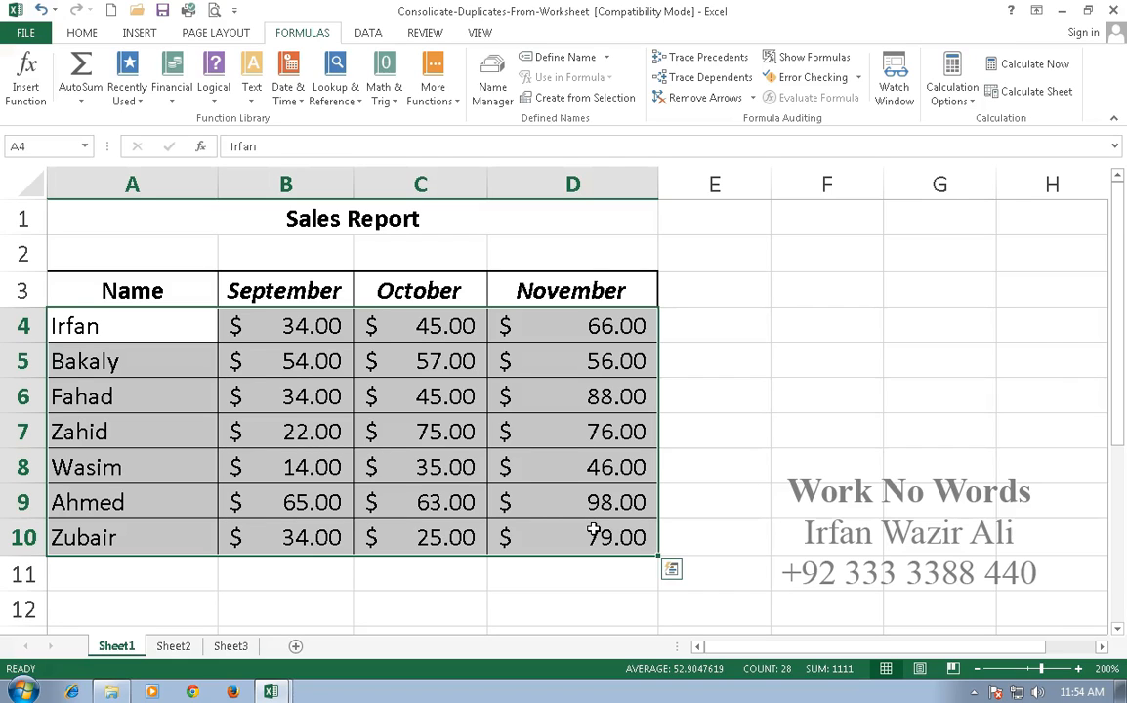
{"action": "left_click", "coordinate": [595, 524]}
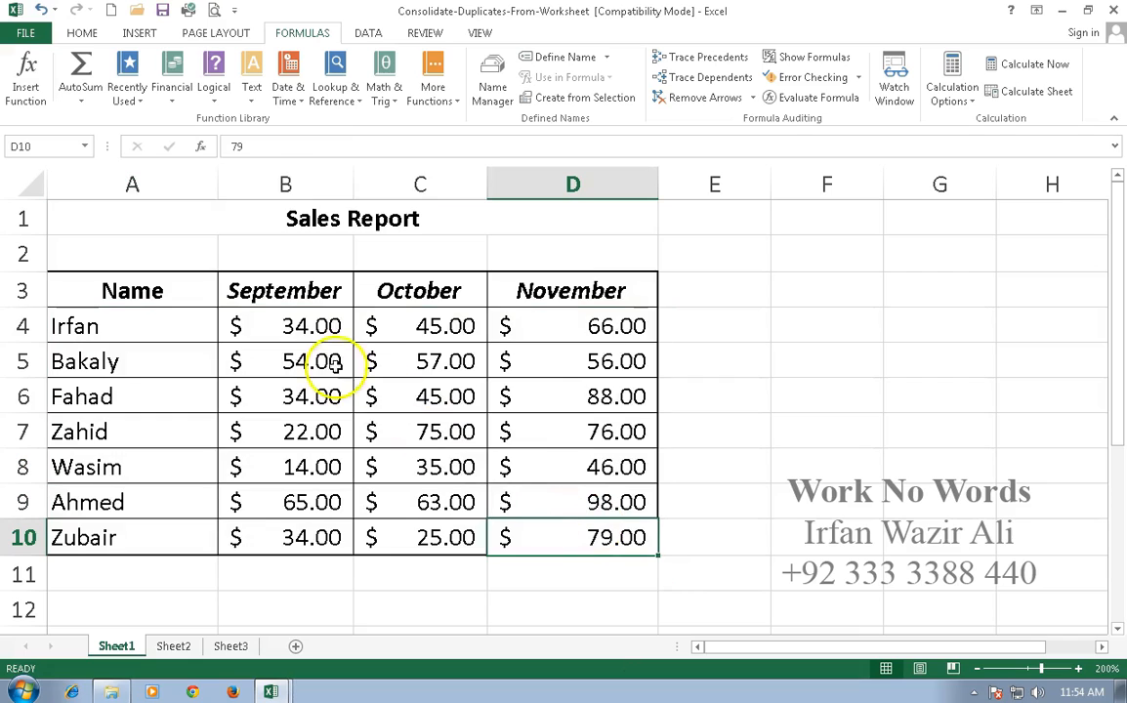
{"action": "left_click", "coordinate": [295, 325]}
{"action": "left_click_drag", "start_coordinate": [486, 381], "coordinate": [707, 564]}
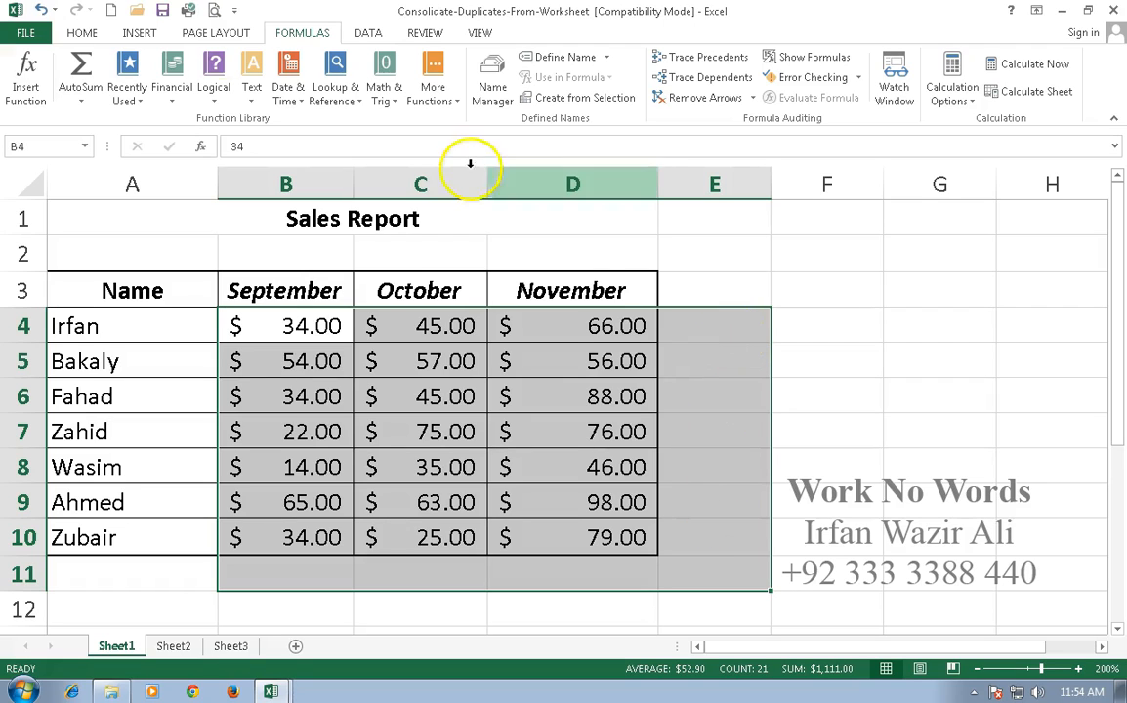
{"action": "left_click", "coordinate": [82, 31]}
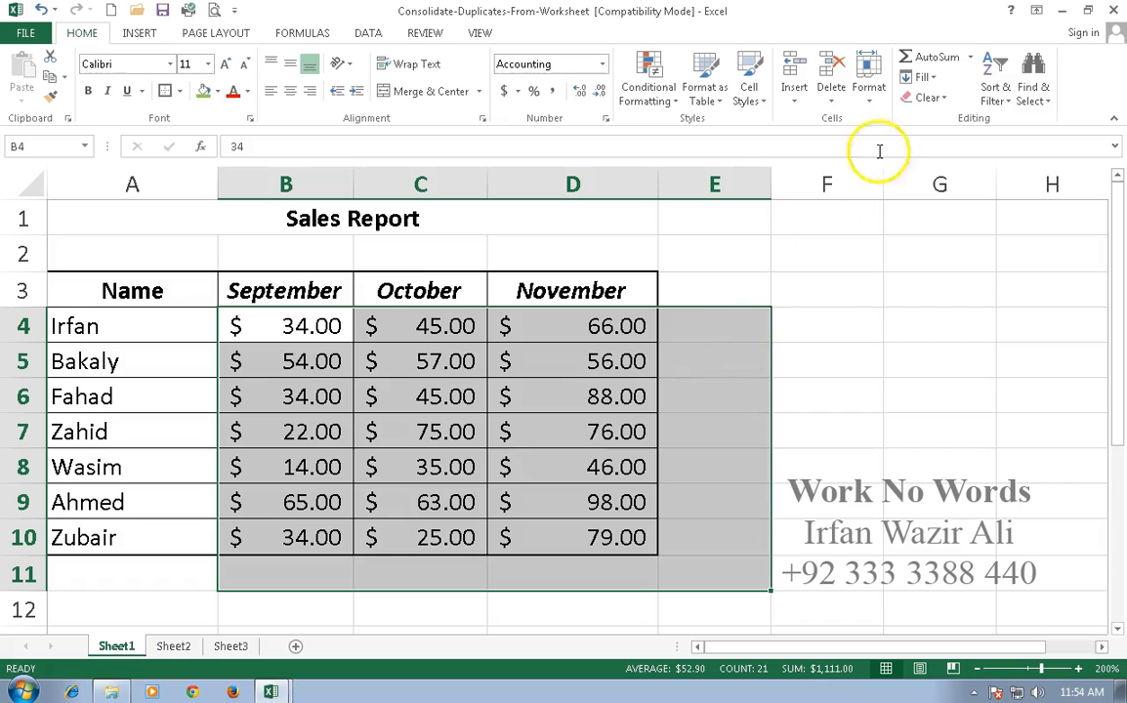
{"action": "left_click", "coordinate": [924, 58]}
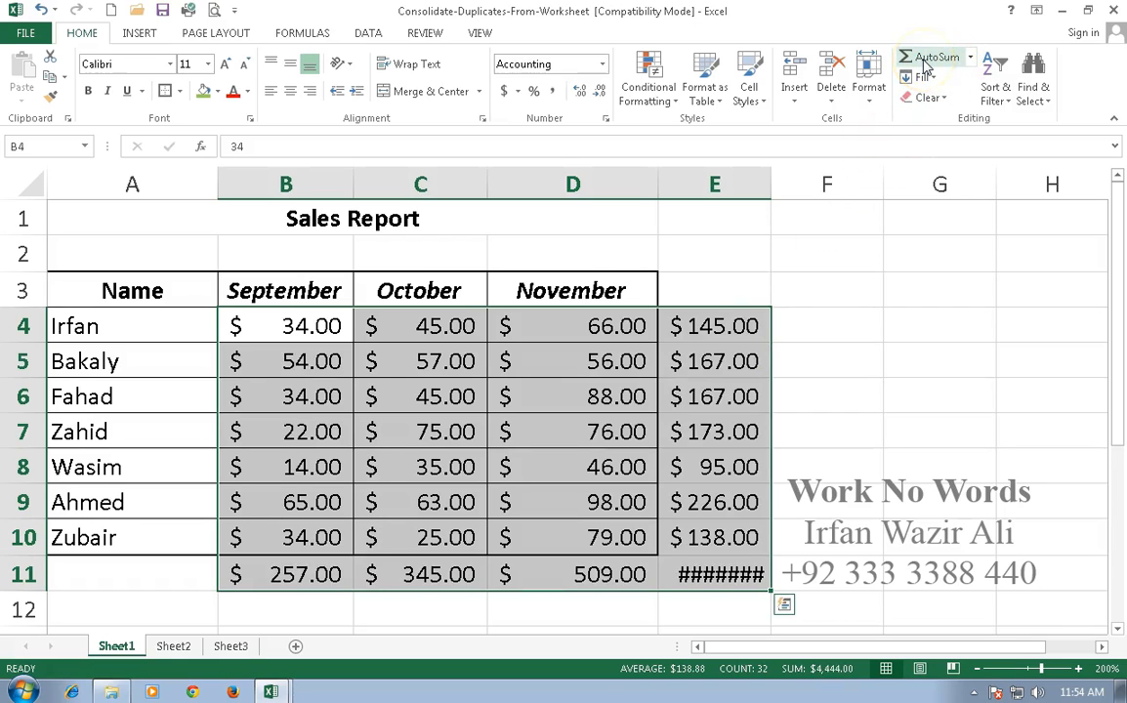
{"action": "left_click", "coordinate": [822, 325]}
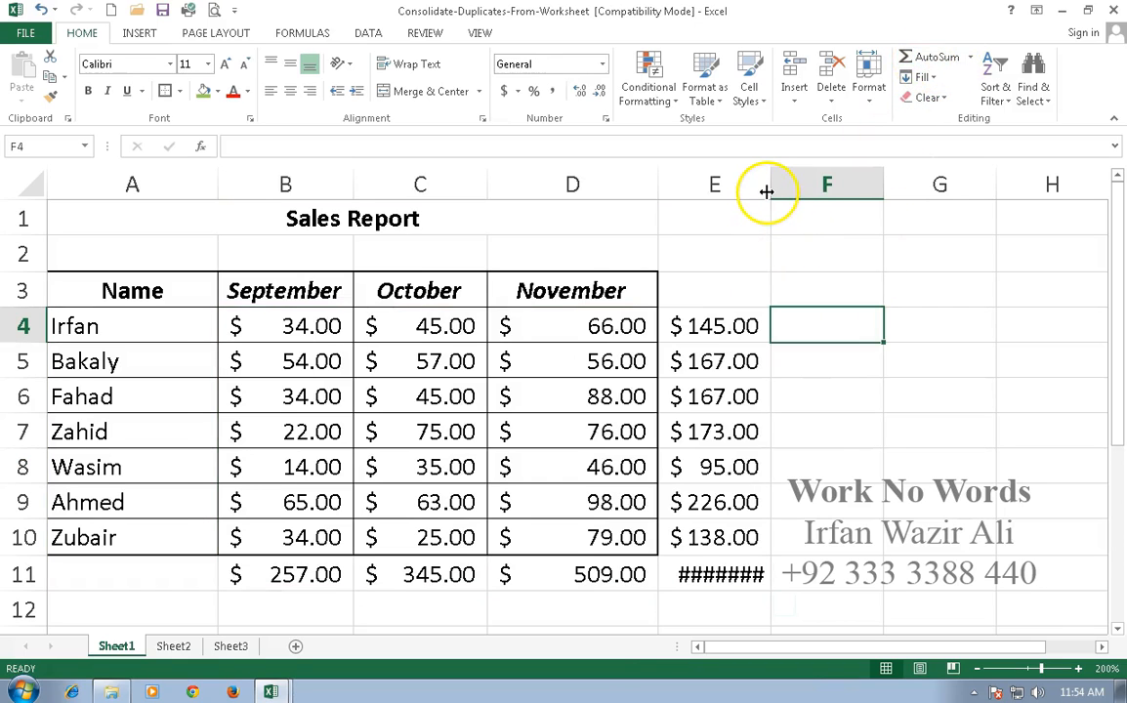
{"action": "double_click", "coordinate": [766, 191]}
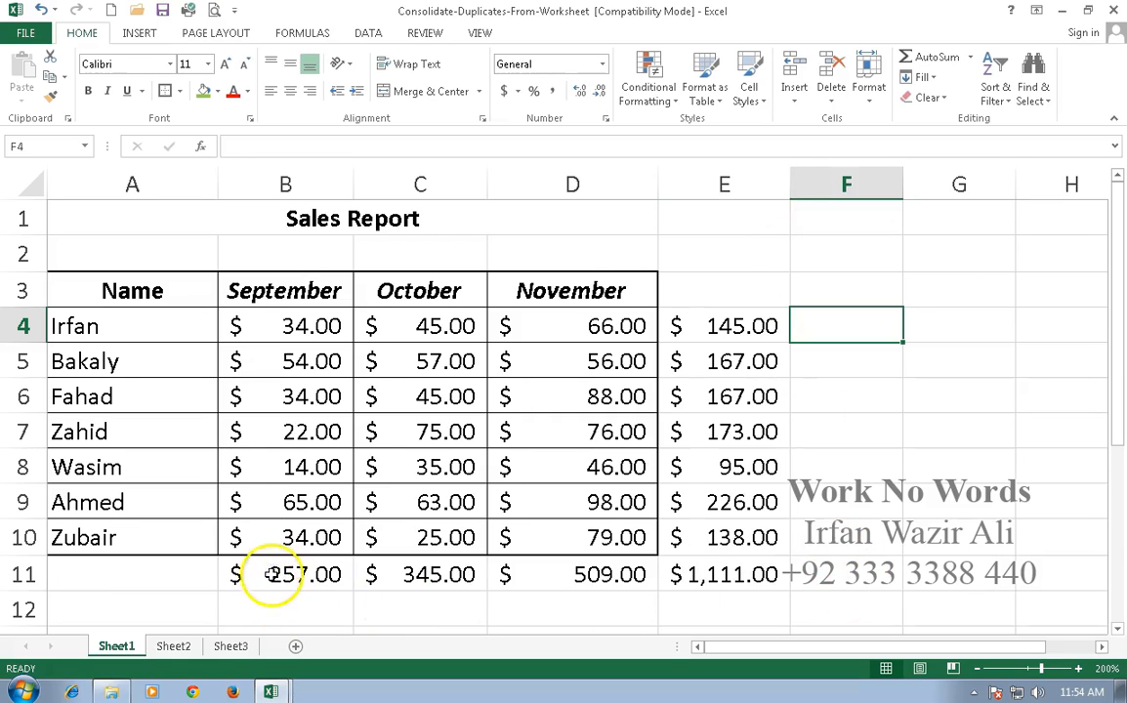
{"action": "left_click_drag", "start_coordinate": [263, 327], "coordinate": [591, 573]}
{"action": "left_click_drag", "start_coordinate": [249, 322], "coordinate": [719, 536]}
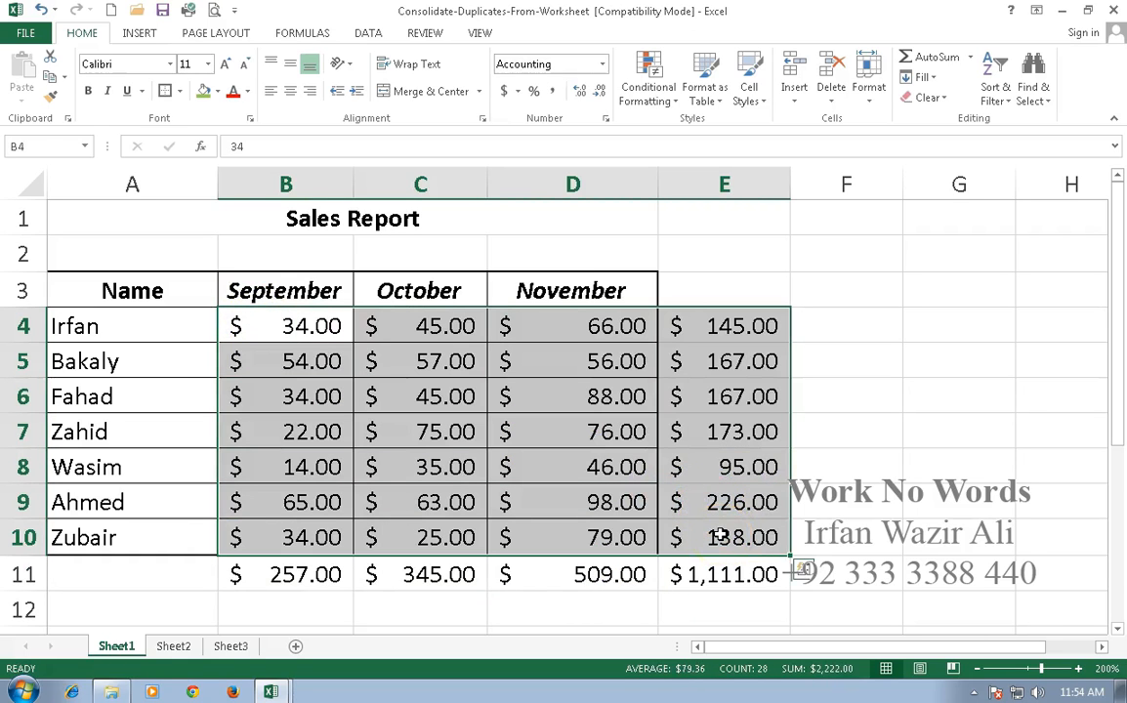
{"action": "left_click", "coordinate": [721, 580]}
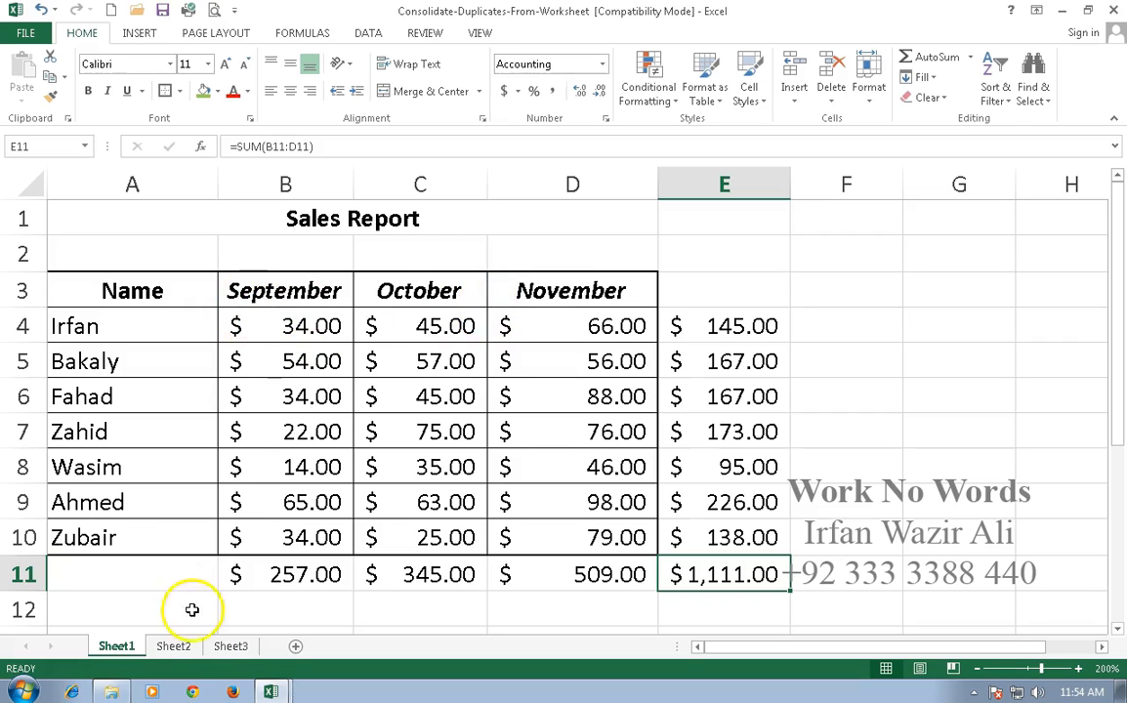
Enter Sep in cell A1 of Sheet2 and fill the month series across to Nov in C1.
{"action": "key", "text": "ctrl+Page_Down"}
{"action": "left_click", "coordinate": [95, 226]}
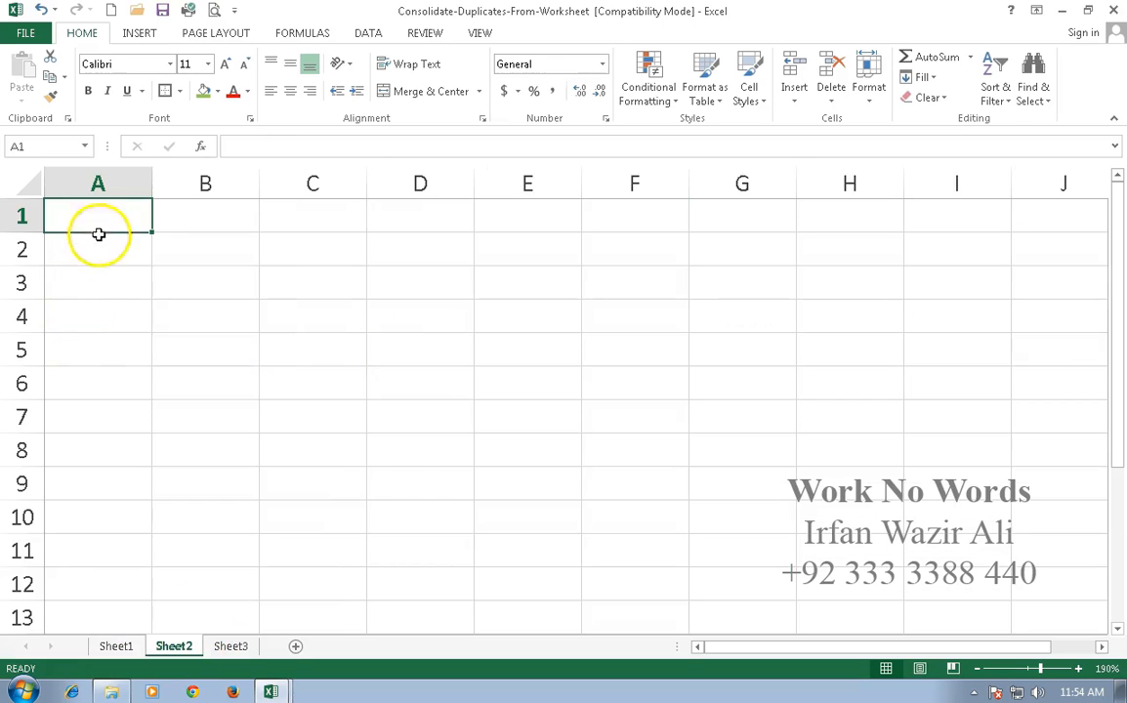
{"action": "type", "text": "Se"}
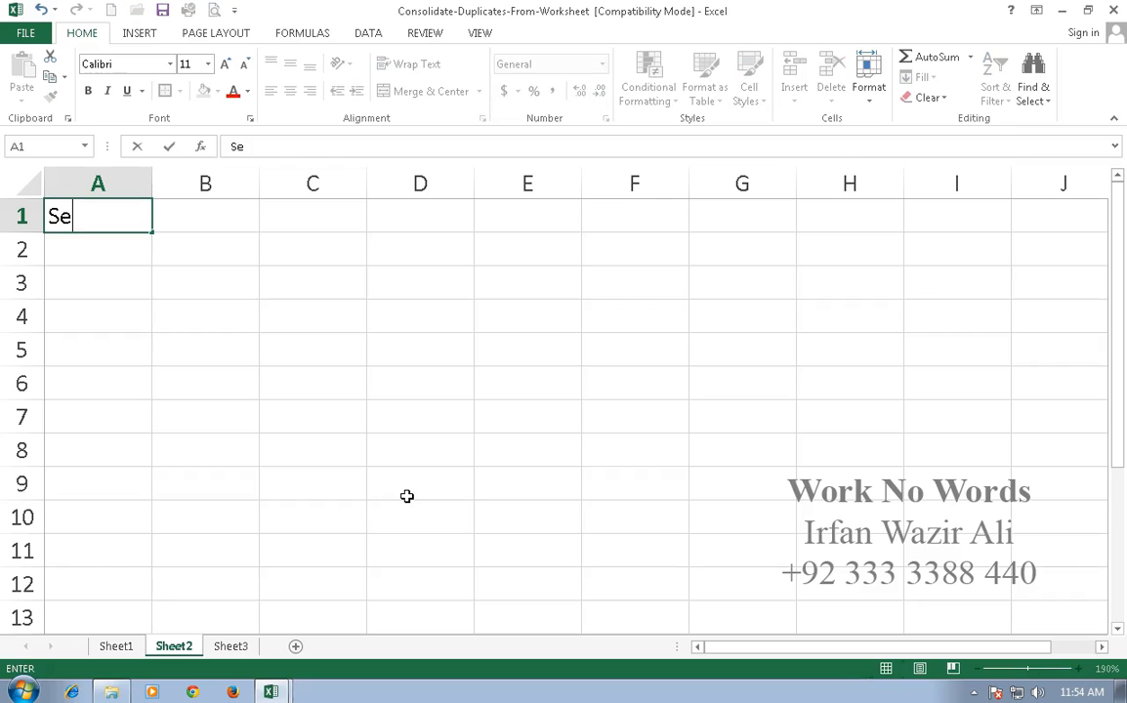
{"action": "key", "text": "Return"}
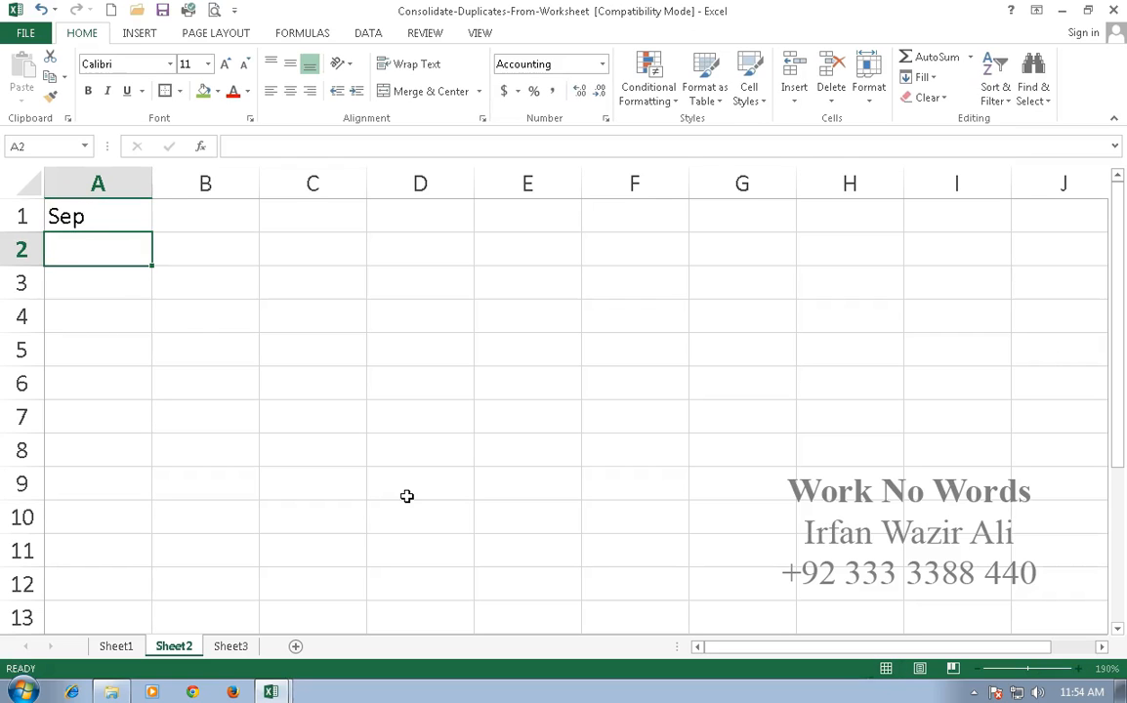
{"action": "left_click", "coordinate": [106, 214]}
{"action": "left_click_drag", "start_coordinate": [152, 233], "coordinate": [364, 235]}
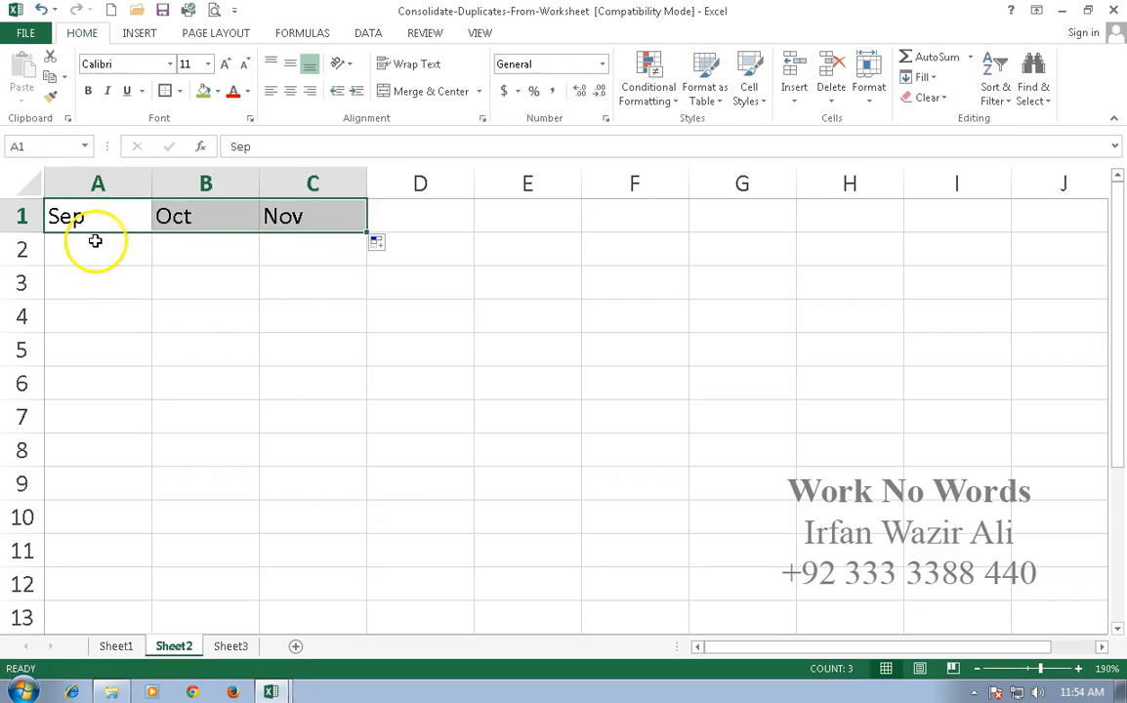
Sum Sheet1's range B4:B10 in cell A2 of Sheet2 and fill the formula across to C2.
{"action": "left_click", "coordinate": [96, 244]}
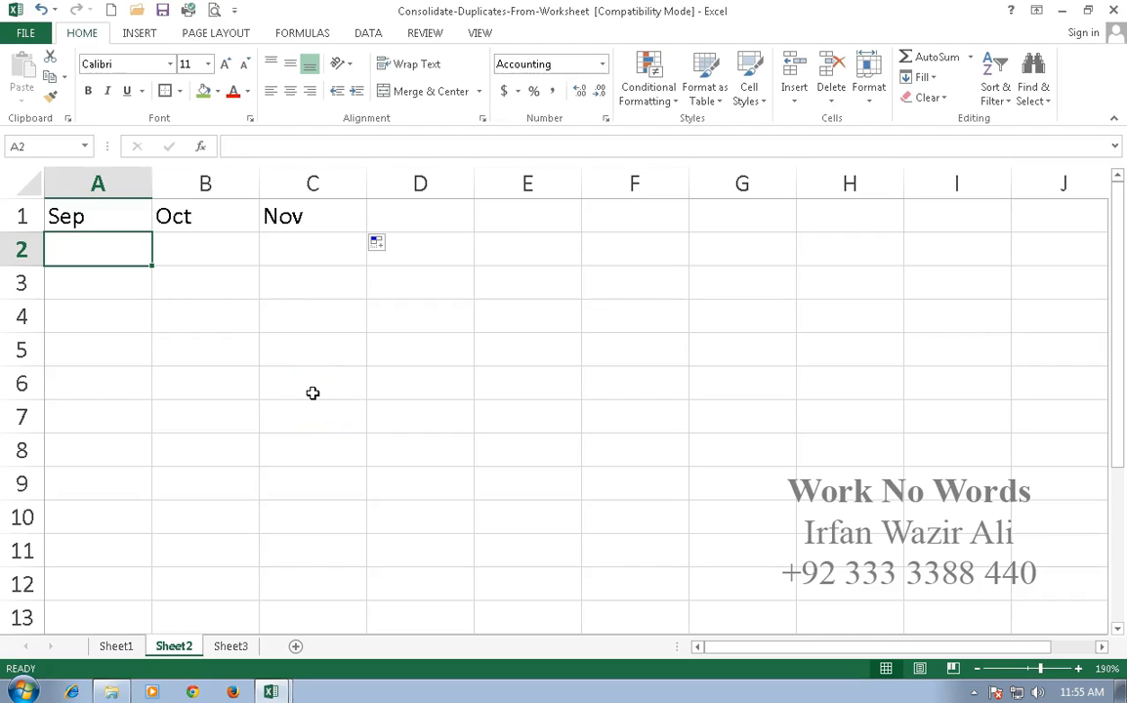
{"action": "type", "text": "=sum("}
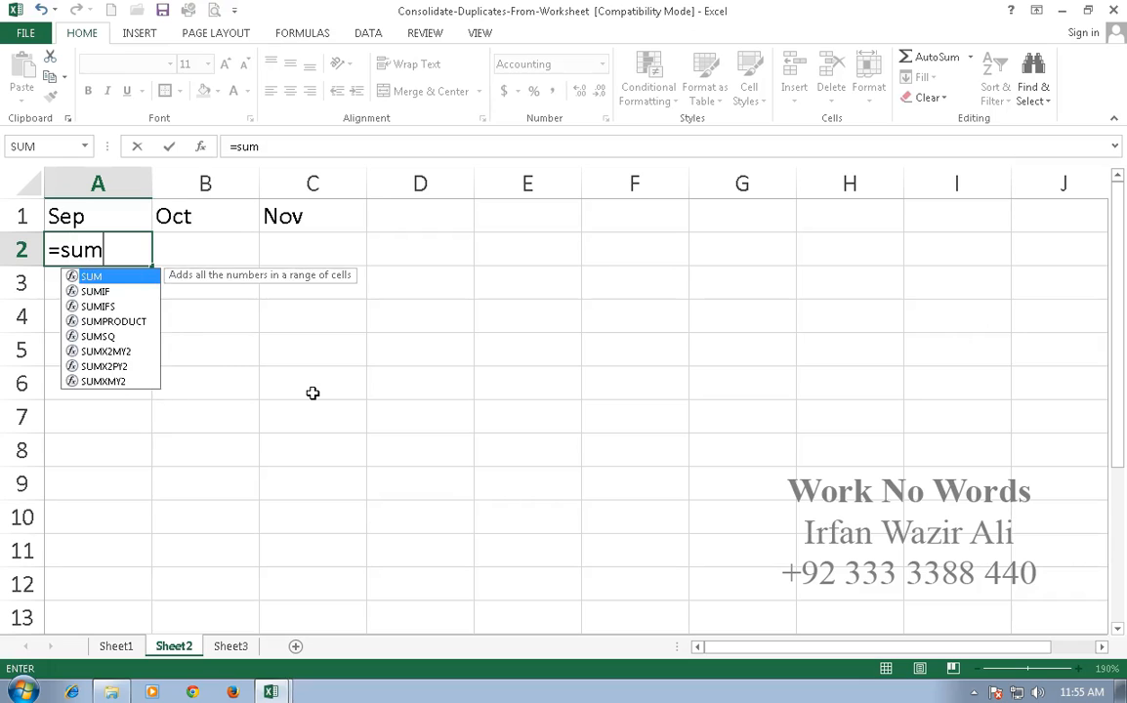
{"action": "left_click", "coordinate": [116, 647]}
{"action": "left_click_drag", "start_coordinate": [309, 341], "coordinate": [309, 532]}
{"action": "key", "text": "Return"}
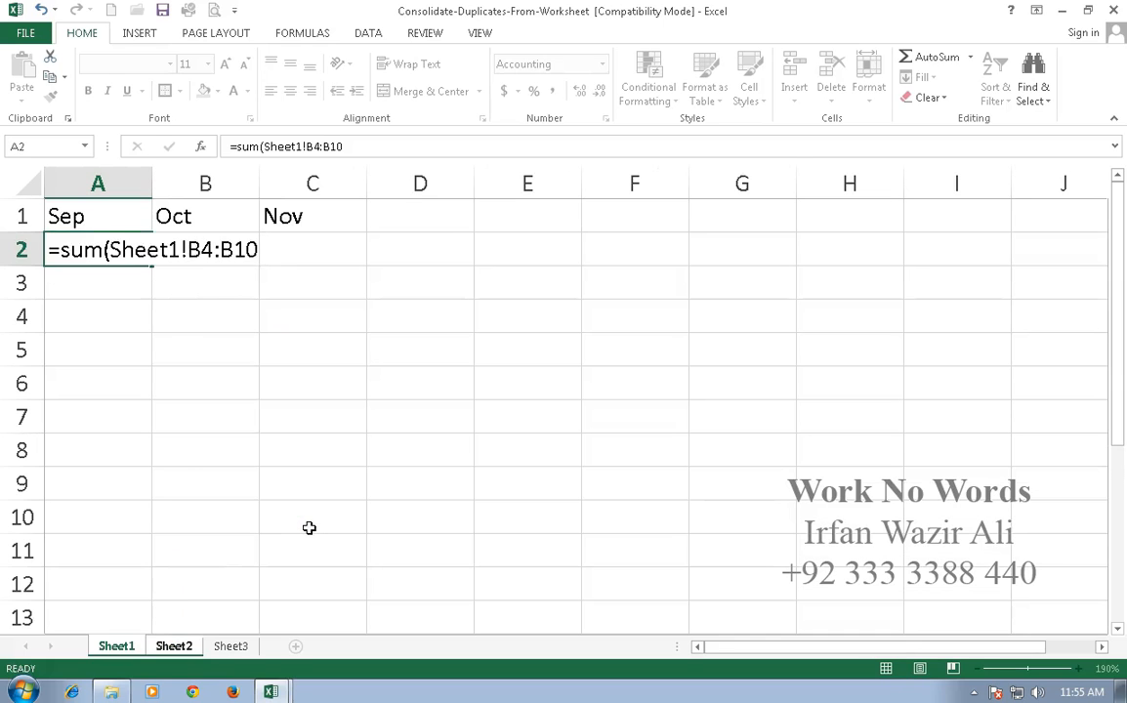
{"action": "left_click", "coordinate": [149, 262]}
{"action": "left_click_drag", "start_coordinate": [152, 266], "coordinate": [317, 274]}
{"action": "left_click", "coordinate": [233, 310]}
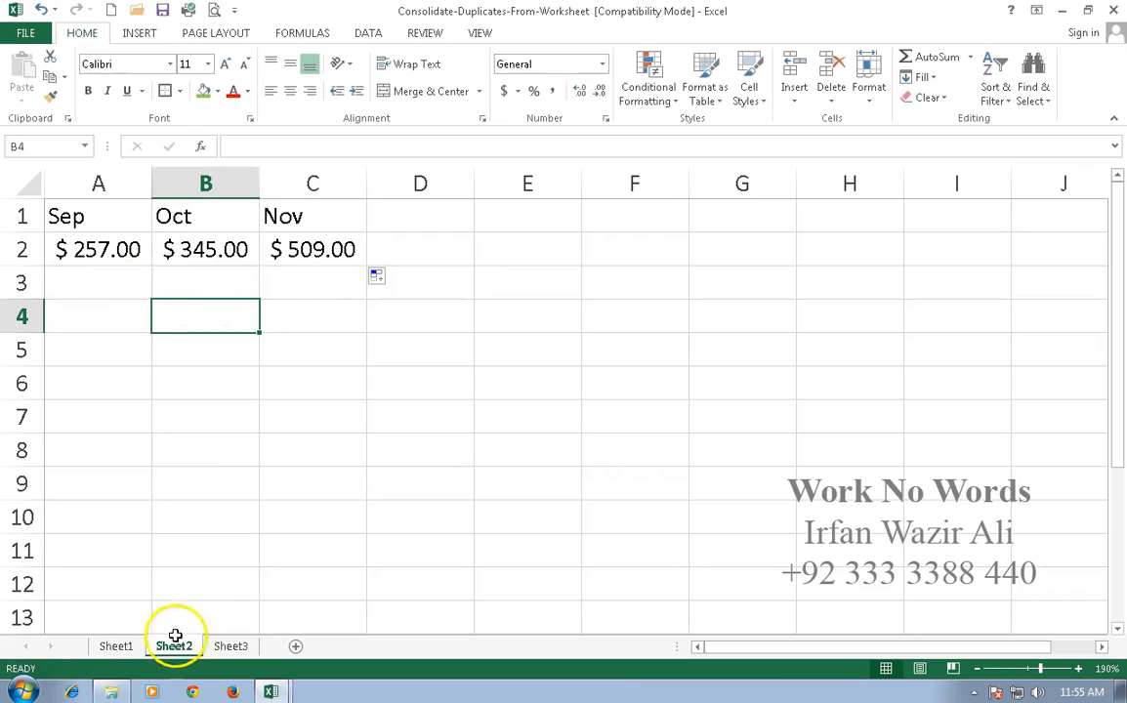
Compare the monthly totals in B11:D11 of Sheet1 with those on Sheet2.
{"action": "left_click", "coordinate": [116, 646]}
{"action": "left_click_drag", "start_coordinate": [256, 583], "coordinate": [568, 586]}
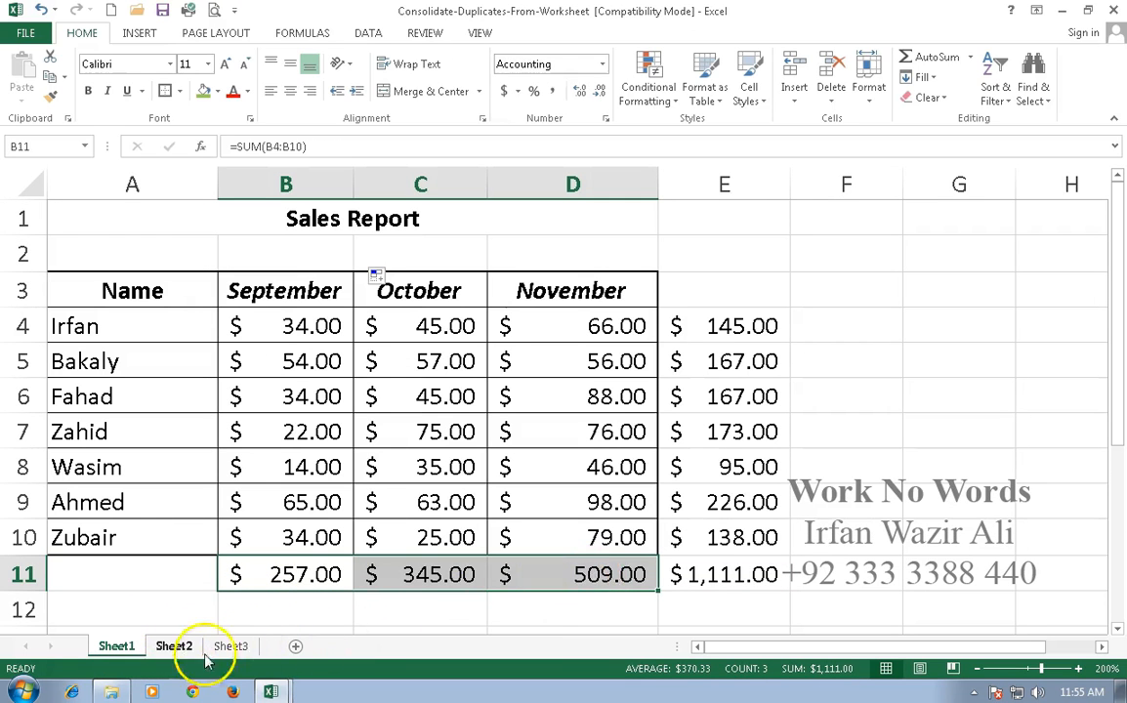
{"action": "left_click", "coordinate": [188, 647]}
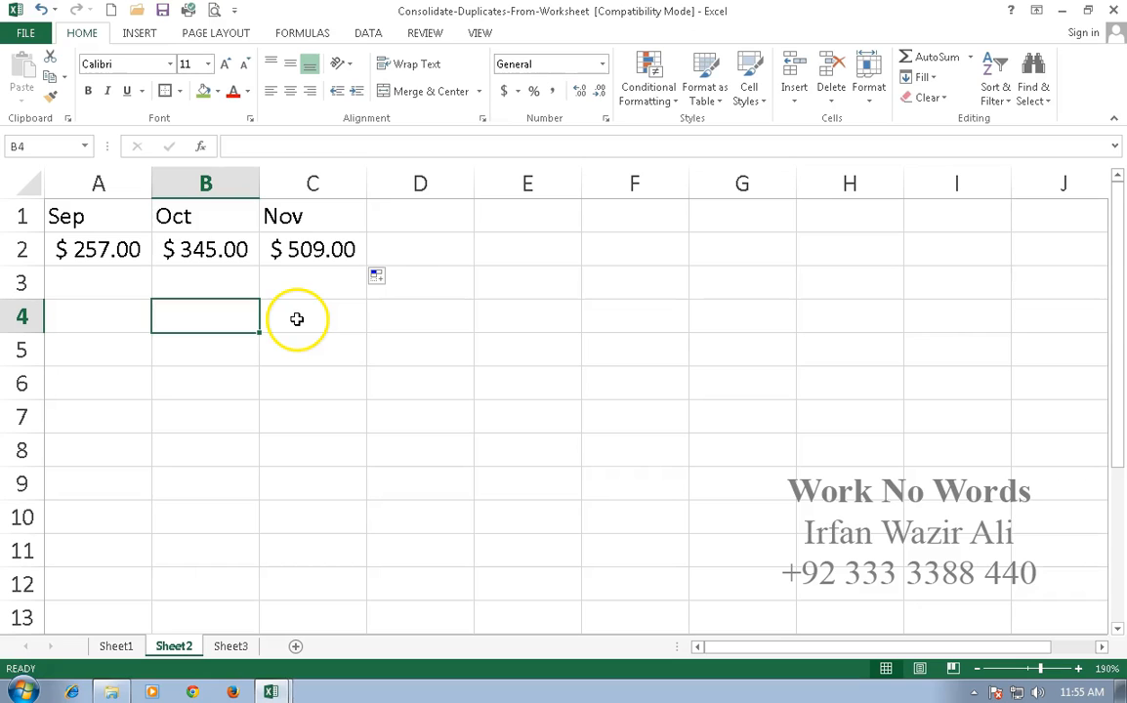
Copy the list of names in A4:A10 of Sheet1 into Sheet2, starting at cell A4.
{"action": "left_click", "coordinate": [97, 321]}
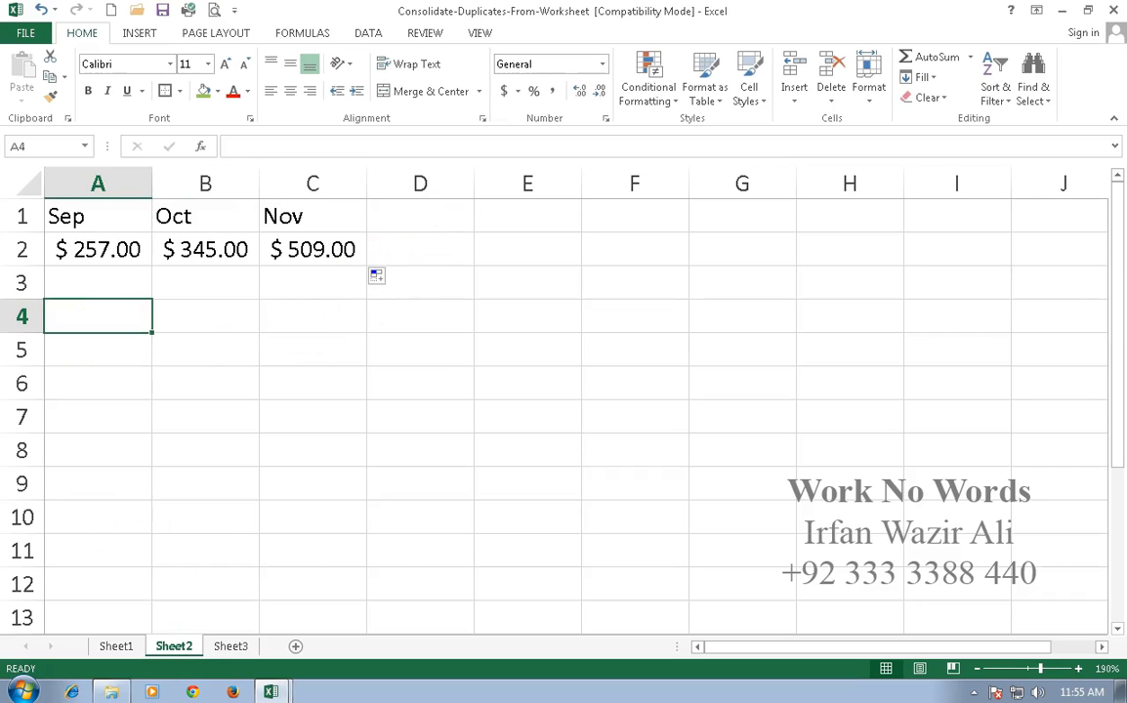
{"action": "left_click", "coordinate": [118, 646]}
{"action": "left_click_drag", "start_coordinate": [98, 326], "coordinate": [113, 531]}
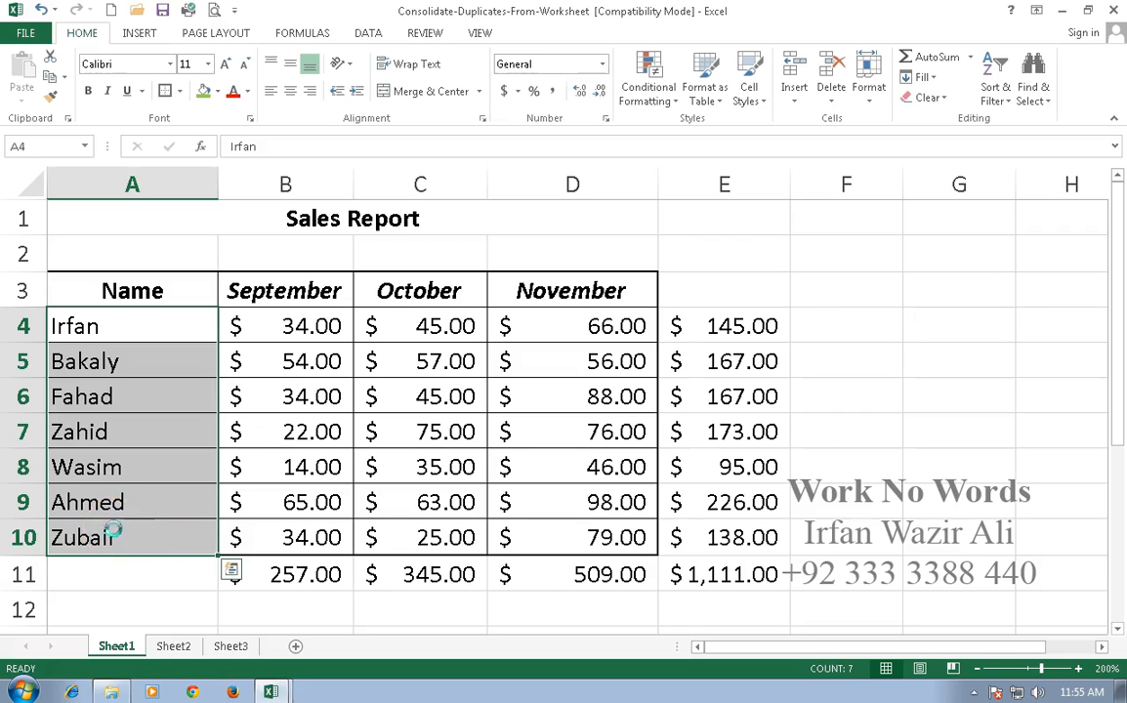
{"action": "key", "text": "ctrl+c"}
{"action": "left_click", "coordinate": [190, 647]}
{"action": "key", "text": "ctrl+v"}
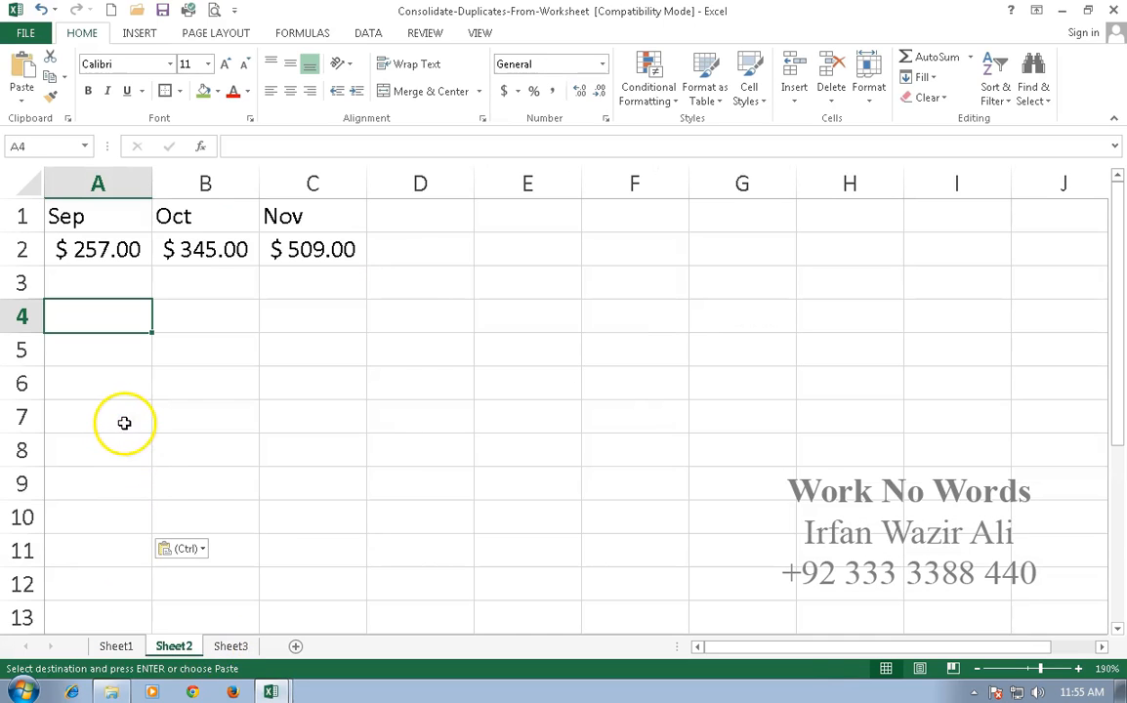
{"action": "left_click", "coordinate": [200, 314]}
{"action": "key", "text": "Escape"}
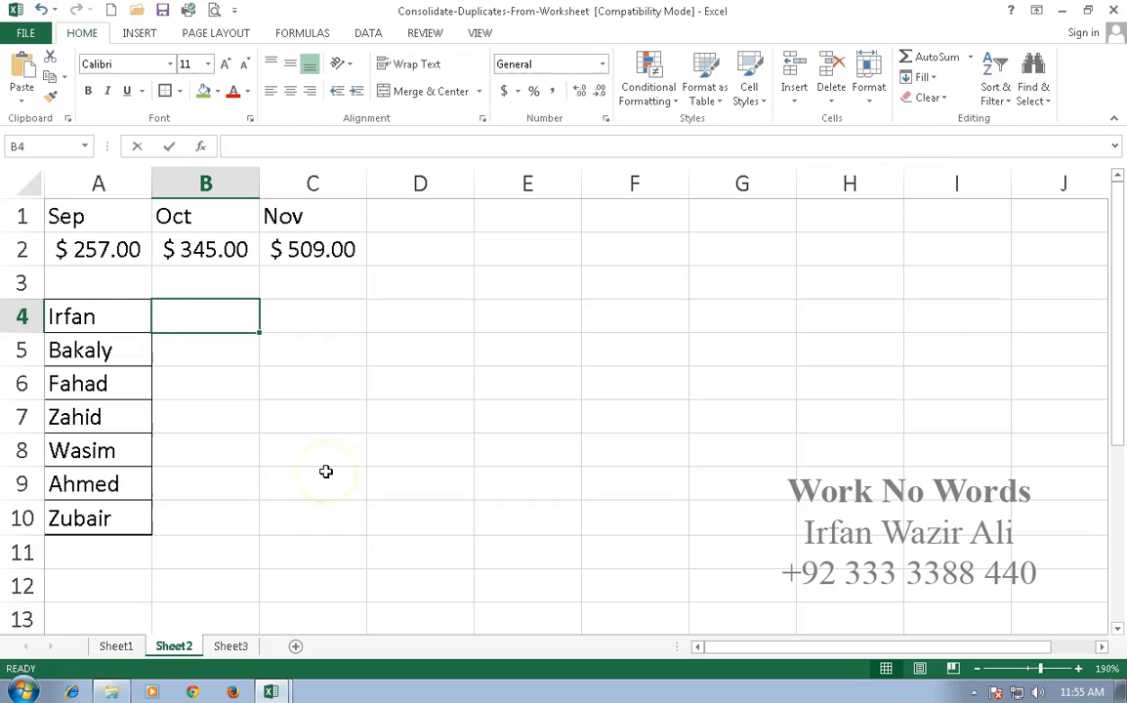
Link cell B4 of Sheet2 to the row total with =Sheet1!E4 and fill it down to B10.
{"action": "type", "text": "="}
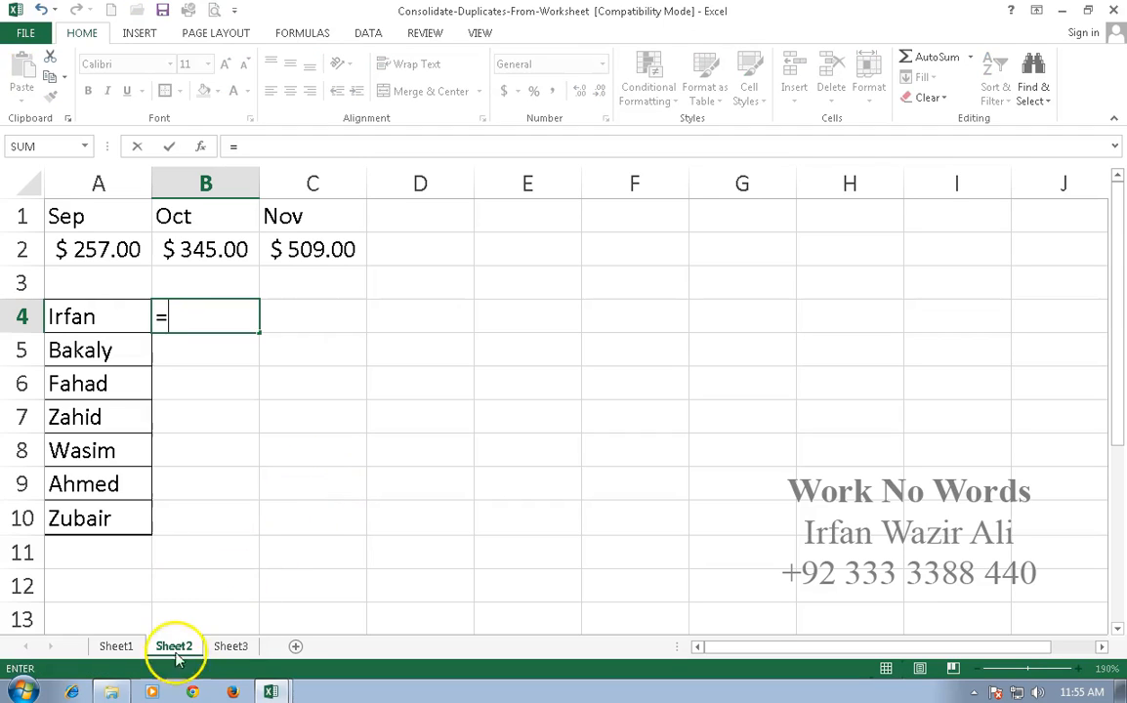
{"action": "left_click", "coordinate": [117, 646]}
{"action": "left_click", "coordinate": [704, 325]}
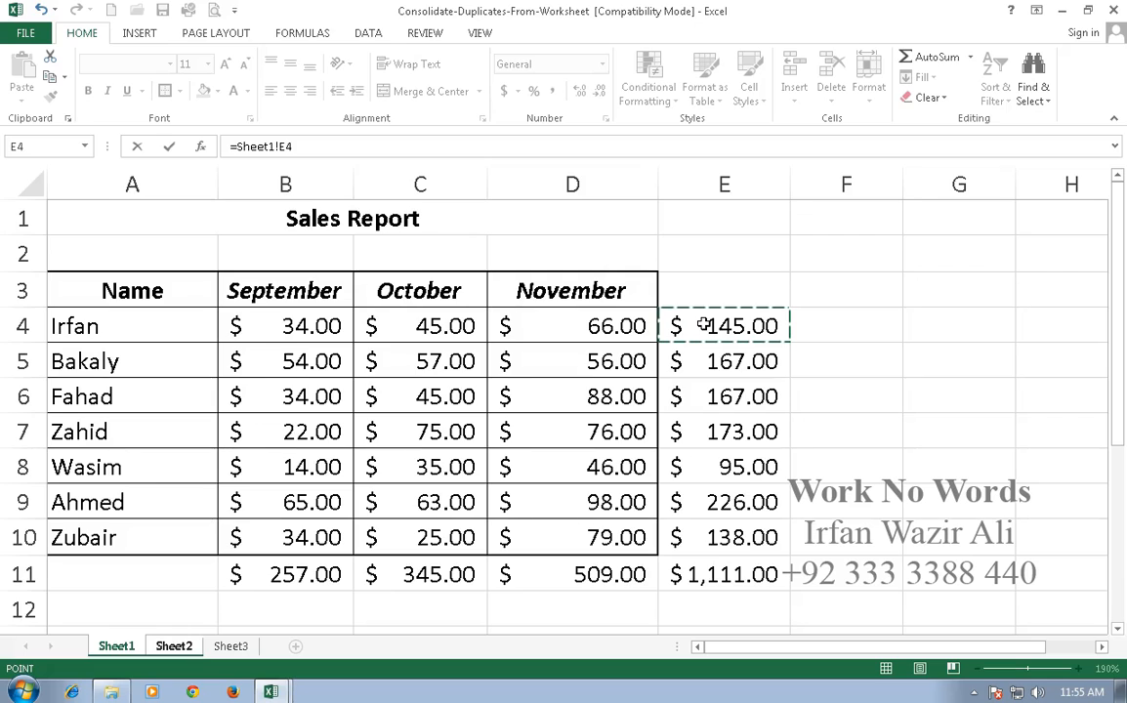
{"action": "key", "text": "Return"}
{"action": "left_click", "coordinate": [195, 320]}
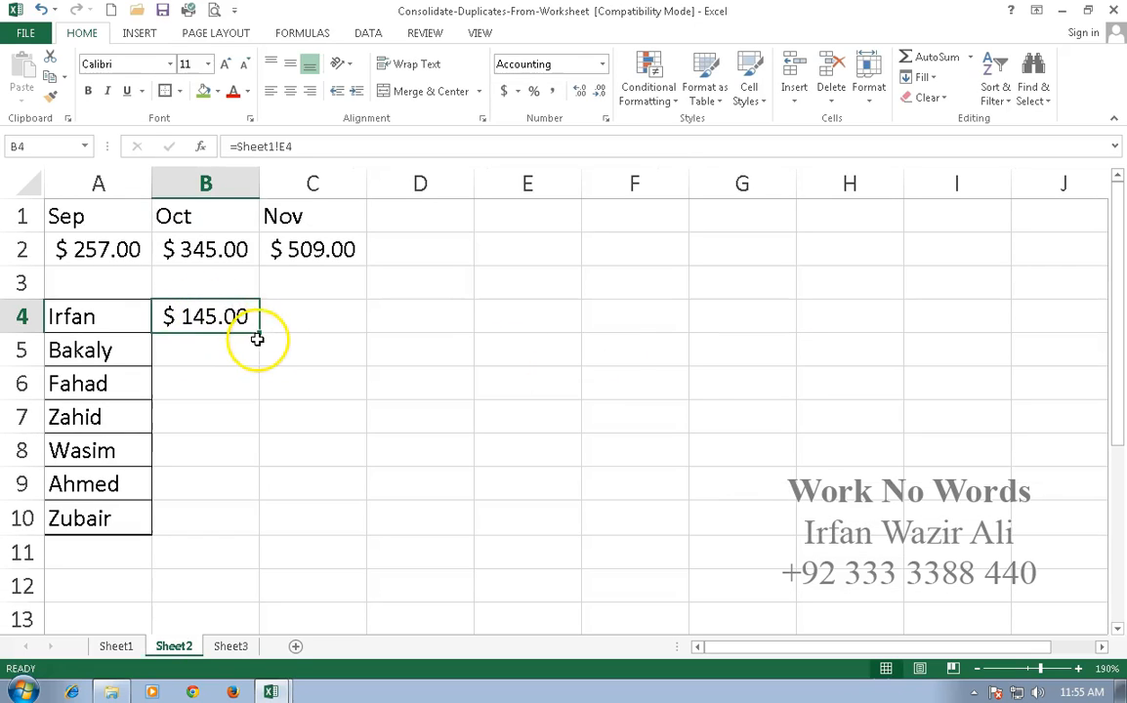
{"action": "left_click_drag", "start_coordinate": [257, 334], "coordinate": [256, 535]}
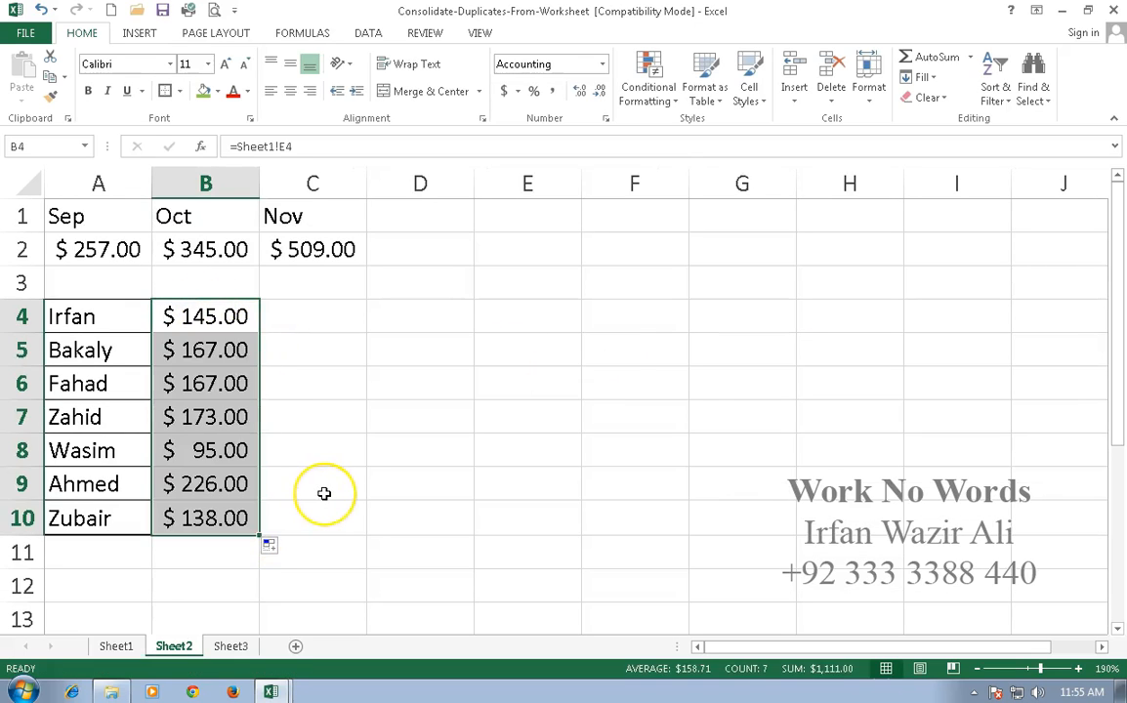
{"action": "left_click", "coordinate": [324, 493]}
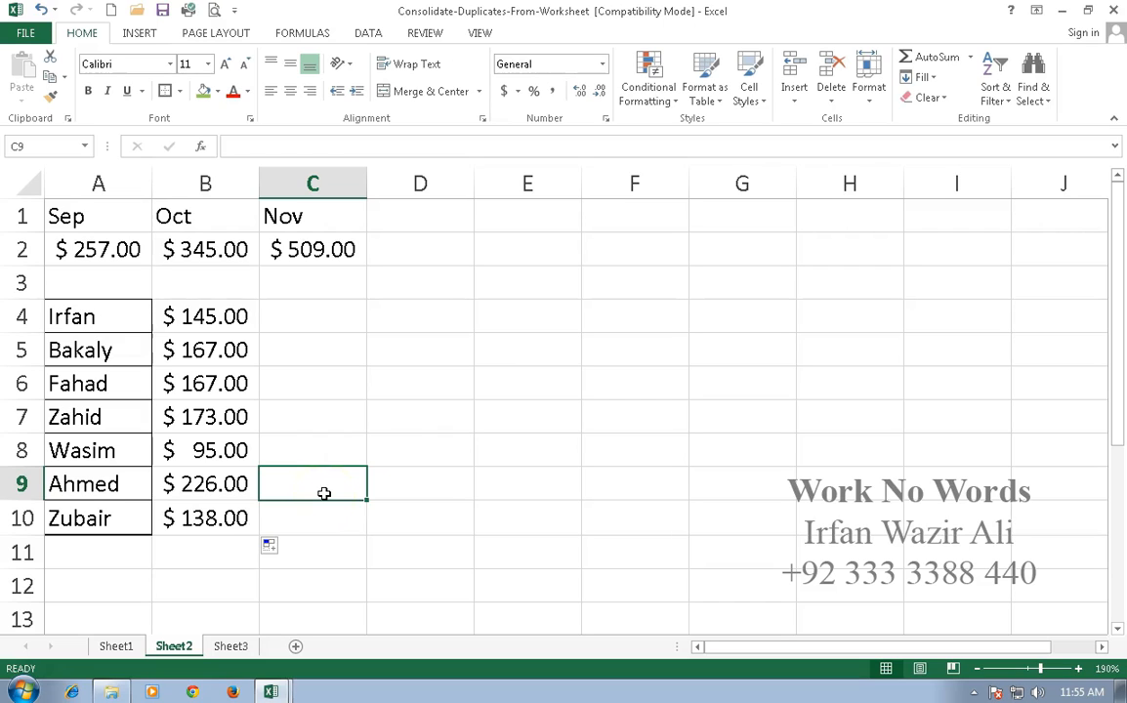
Add a grand total of the monthly sums A2:C2 in cell D2 and auto-fit column D.
{"action": "left_click_drag", "start_coordinate": [113, 249], "coordinate": [407, 249]}
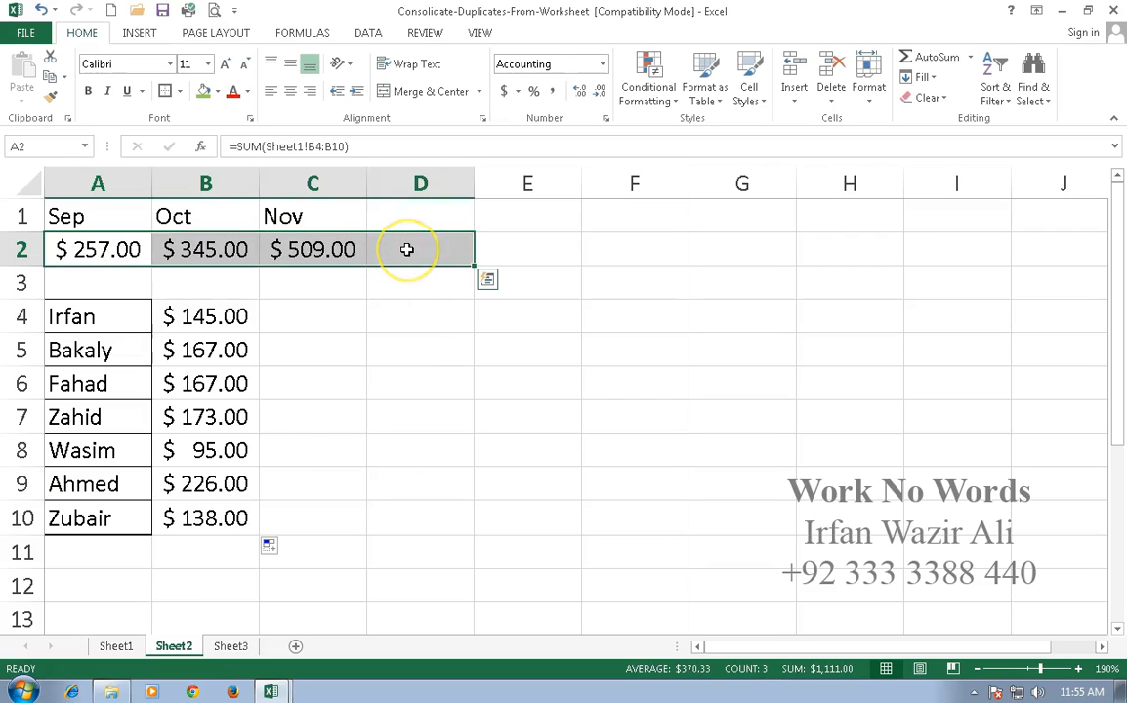
{"action": "key", "text": "alt+equal"}
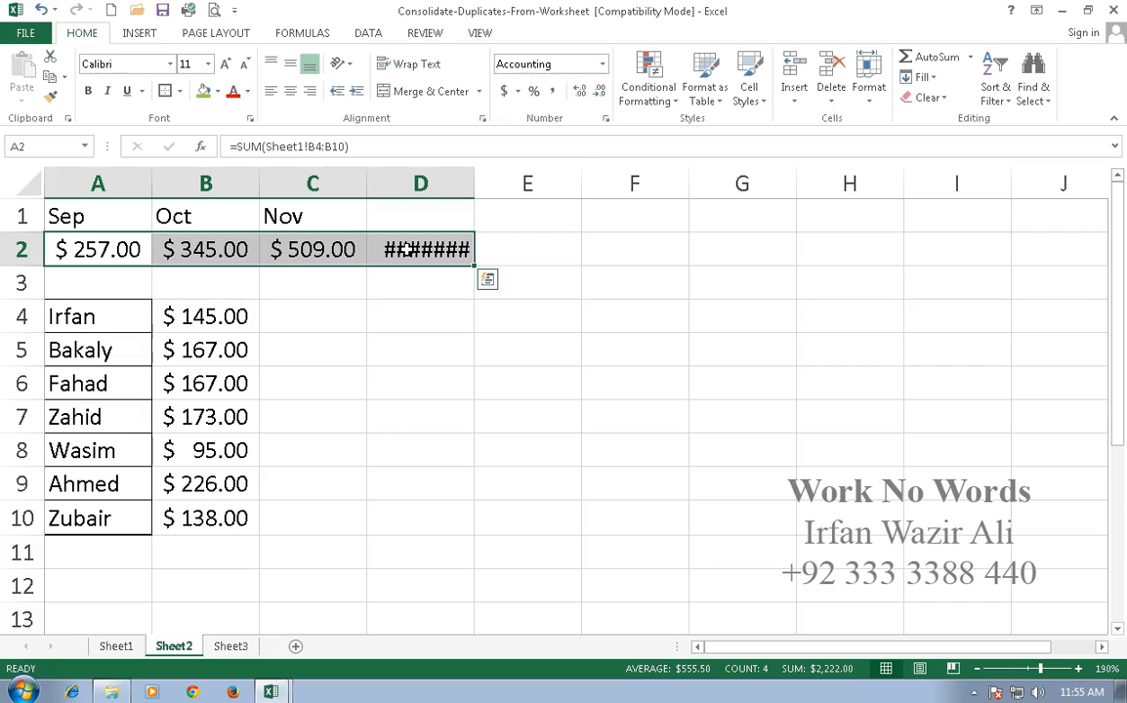
{"action": "double_click", "coordinate": [475, 183]}
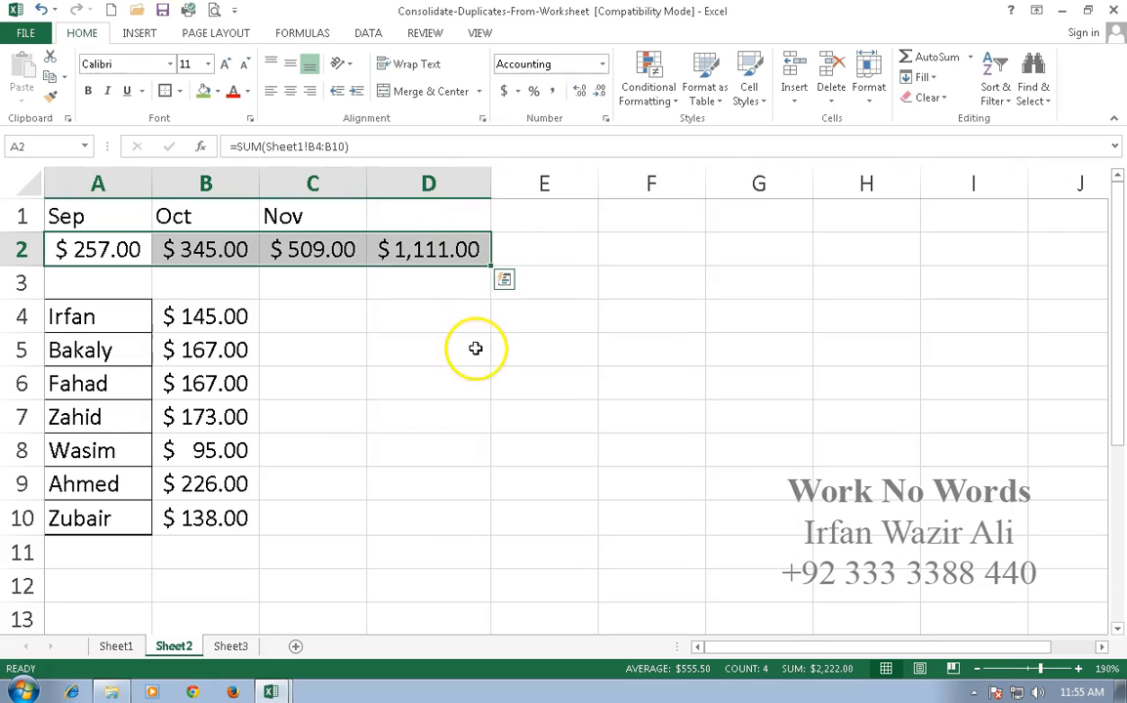
{"action": "left_click", "coordinate": [477, 347]}
Add a grand total of the per-person amounts B4:B10 in cell B11 and auto-fit column B.
{"action": "left_click_drag", "start_coordinate": [214, 318], "coordinate": [216, 544]}
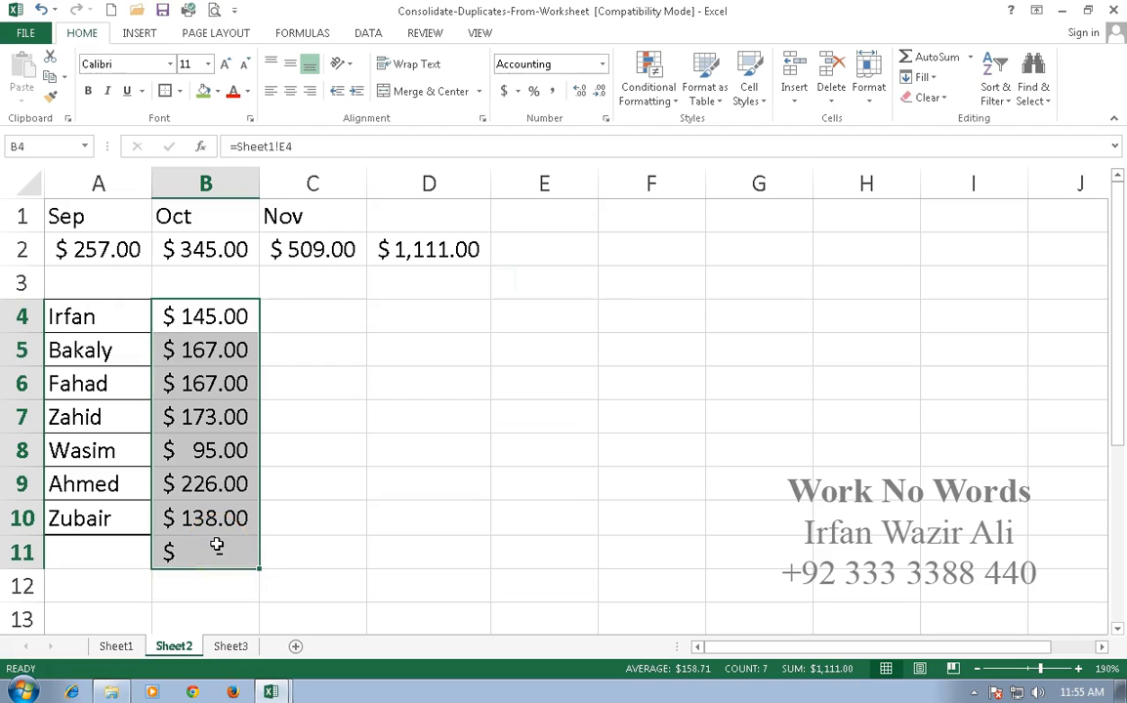
{"action": "key", "text": "alt+equal"}
{"action": "left_click", "coordinate": [319, 314]}
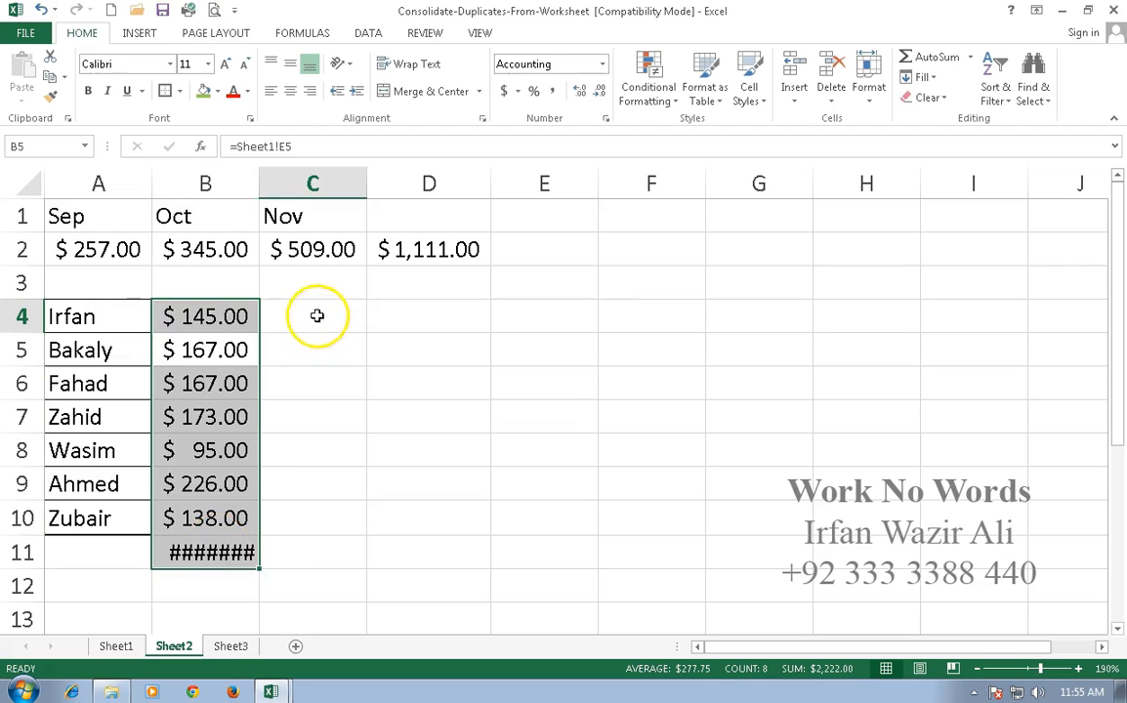
{"action": "double_click", "coordinate": [260, 188]}
{"action": "left_click", "coordinate": [379, 416]}
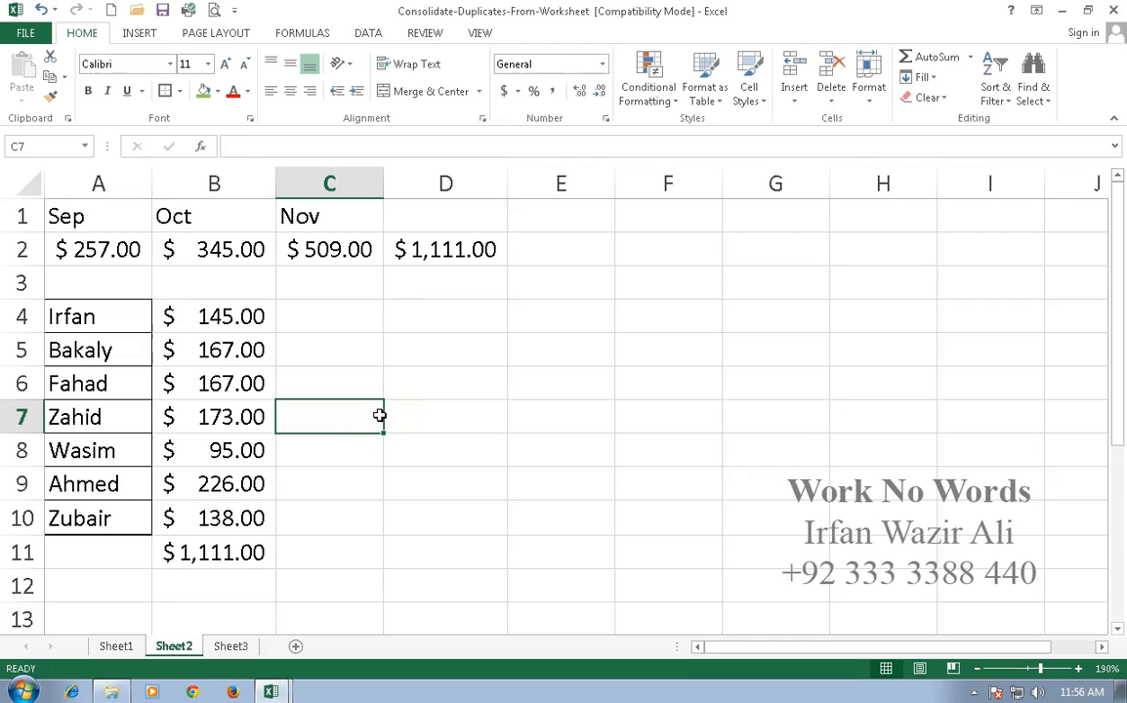
{"action": "left_click", "coordinate": [299, 37]}
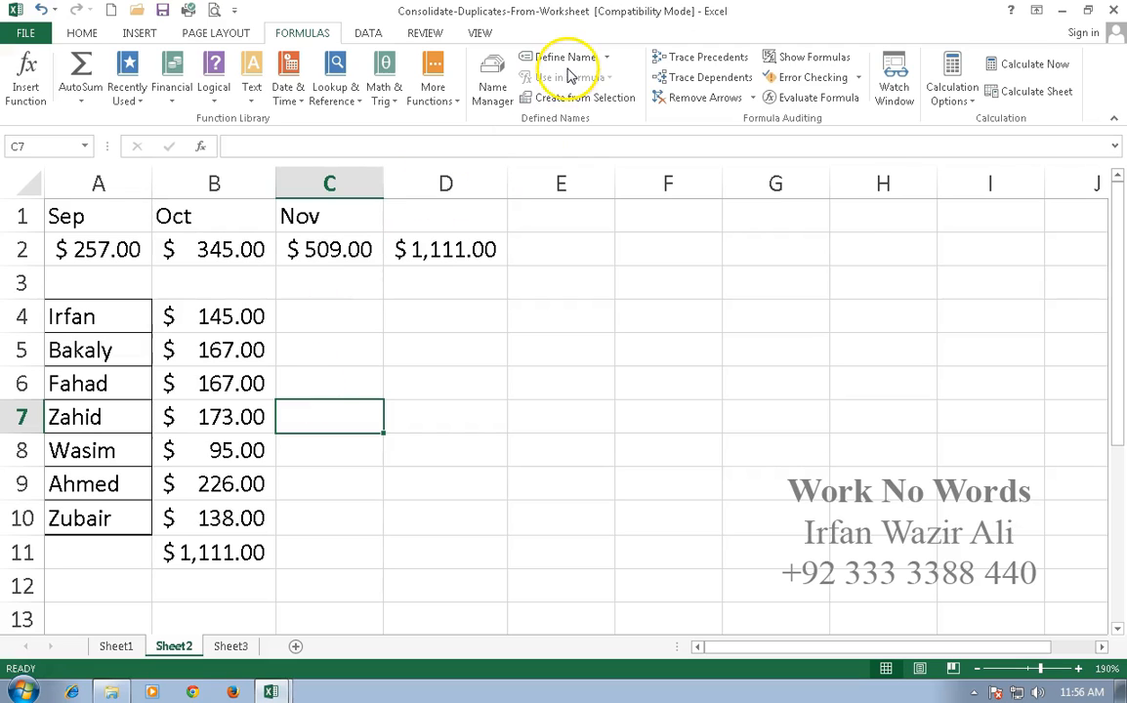
Create named ranges on Sheet1 from the selection B3:D10, using the month headings in the top row as names.
{"action": "left_click", "coordinate": [119, 647]}
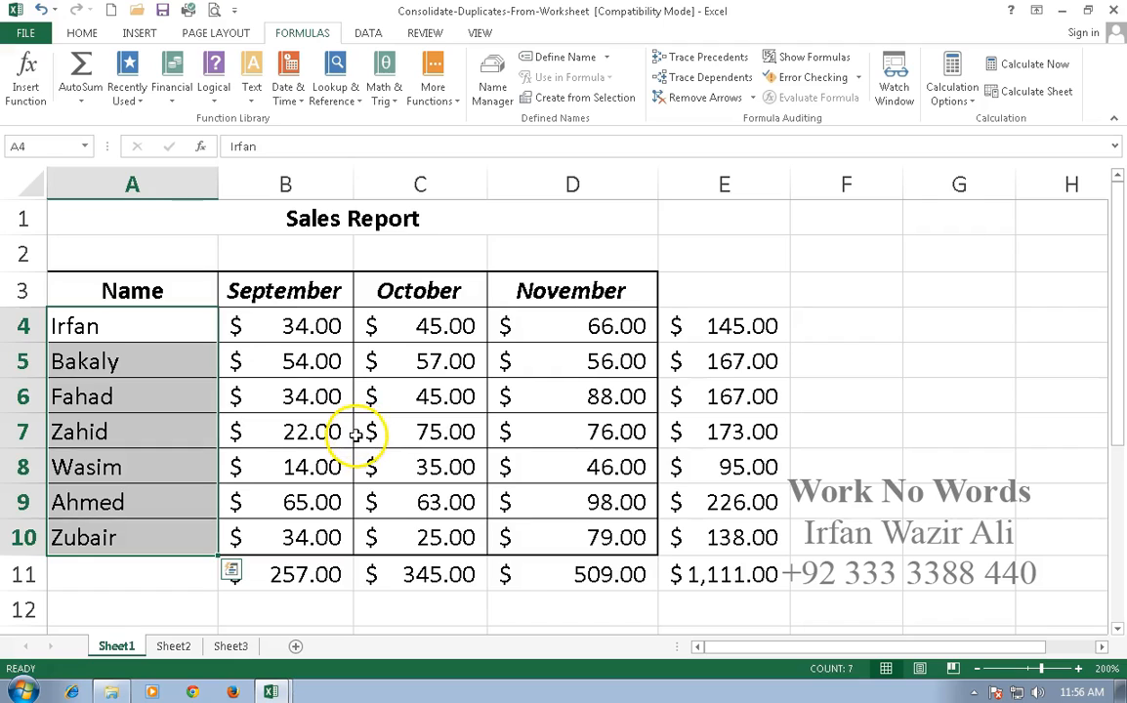
{"action": "left_click", "coordinate": [358, 437]}
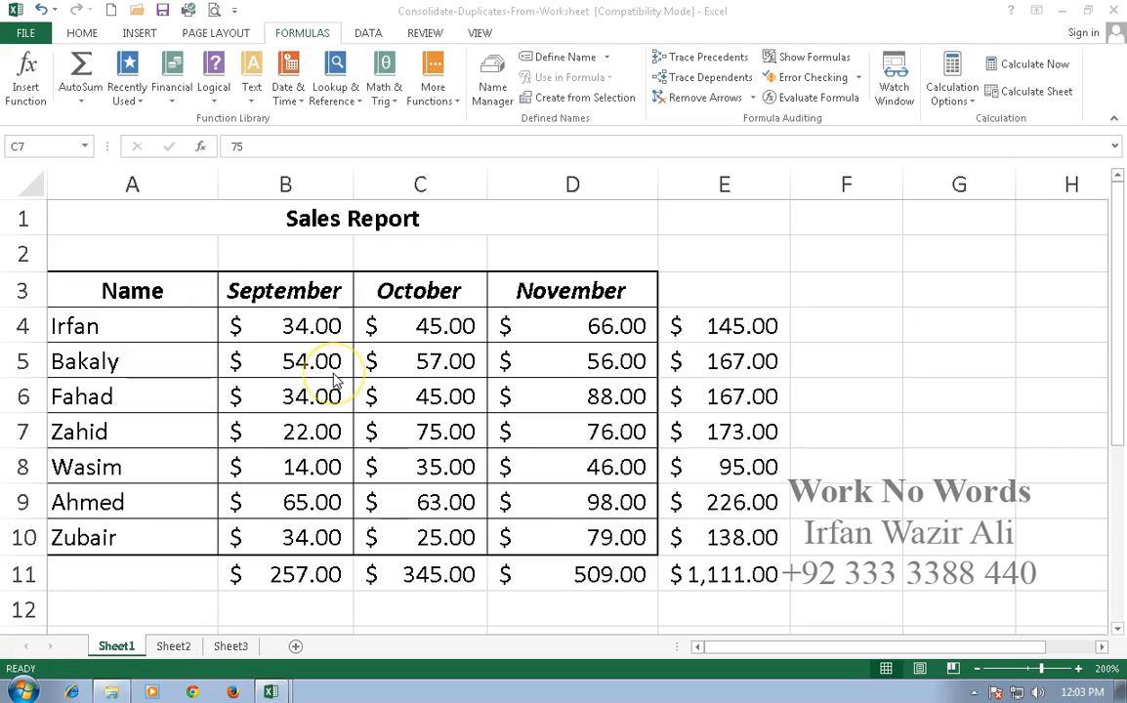
{"action": "left_click", "coordinate": [293, 298]}
{"action": "left_click_drag", "start_coordinate": [446, 392], "coordinate": [551, 528]}
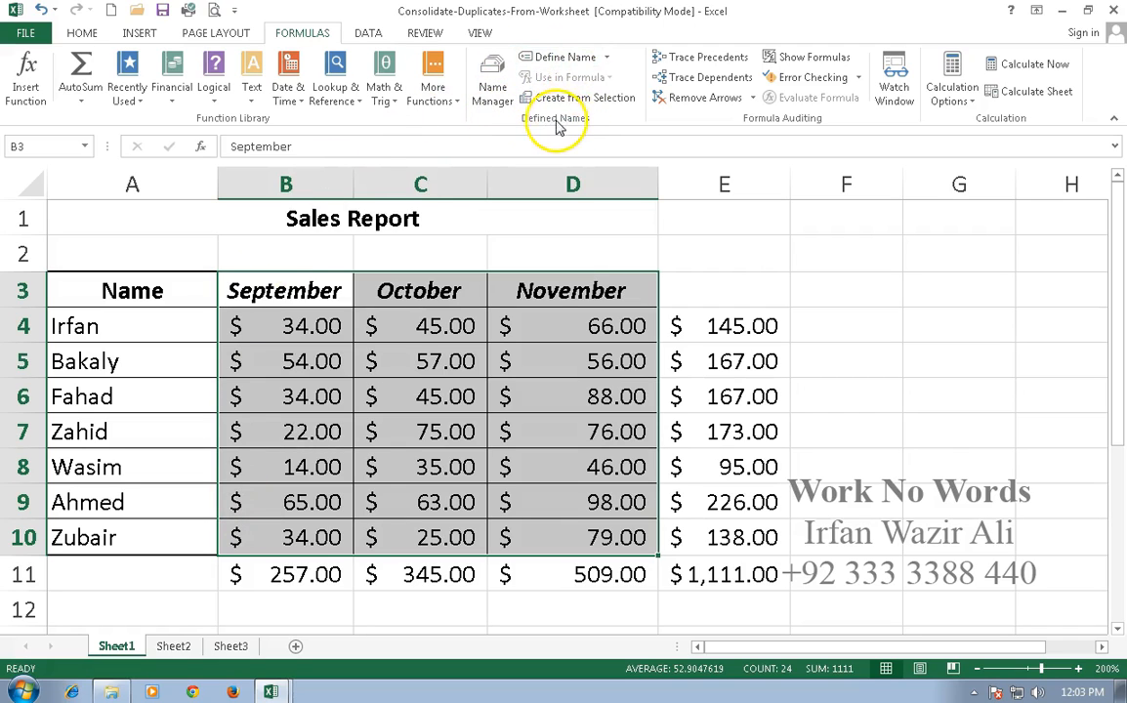
{"action": "left_click", "coordinate": [591, 105]}
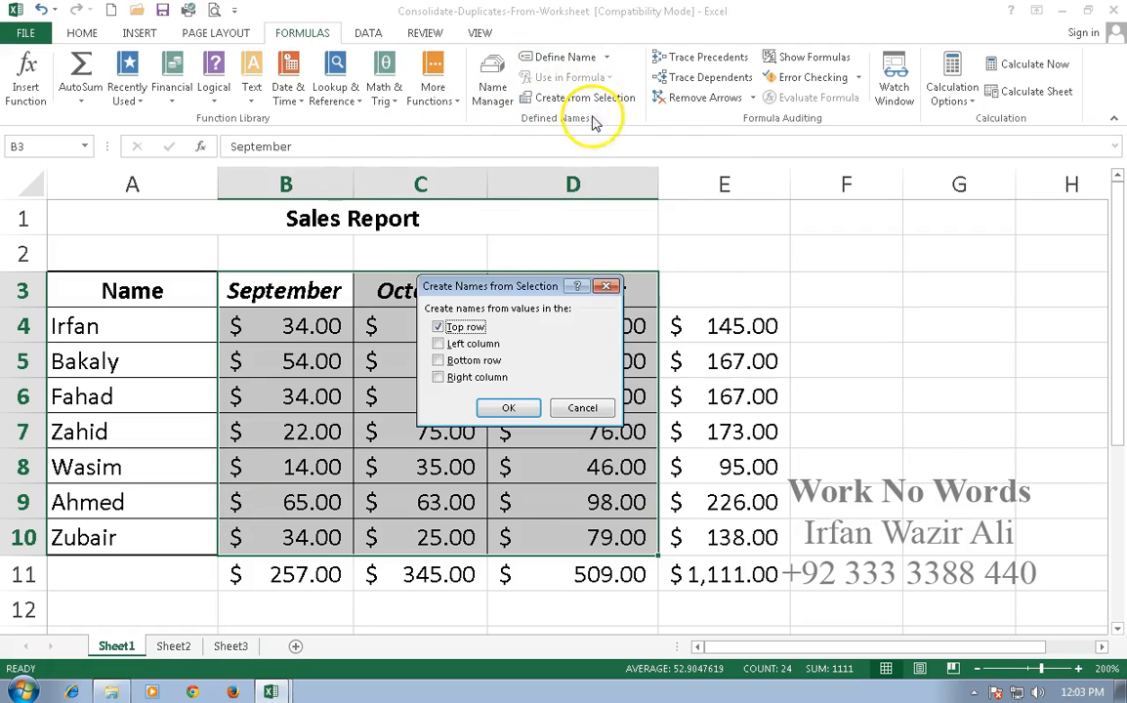
{"action": "left_click_drag", "start_coordinate": [516, 285], "coordinate": [771, 289]}
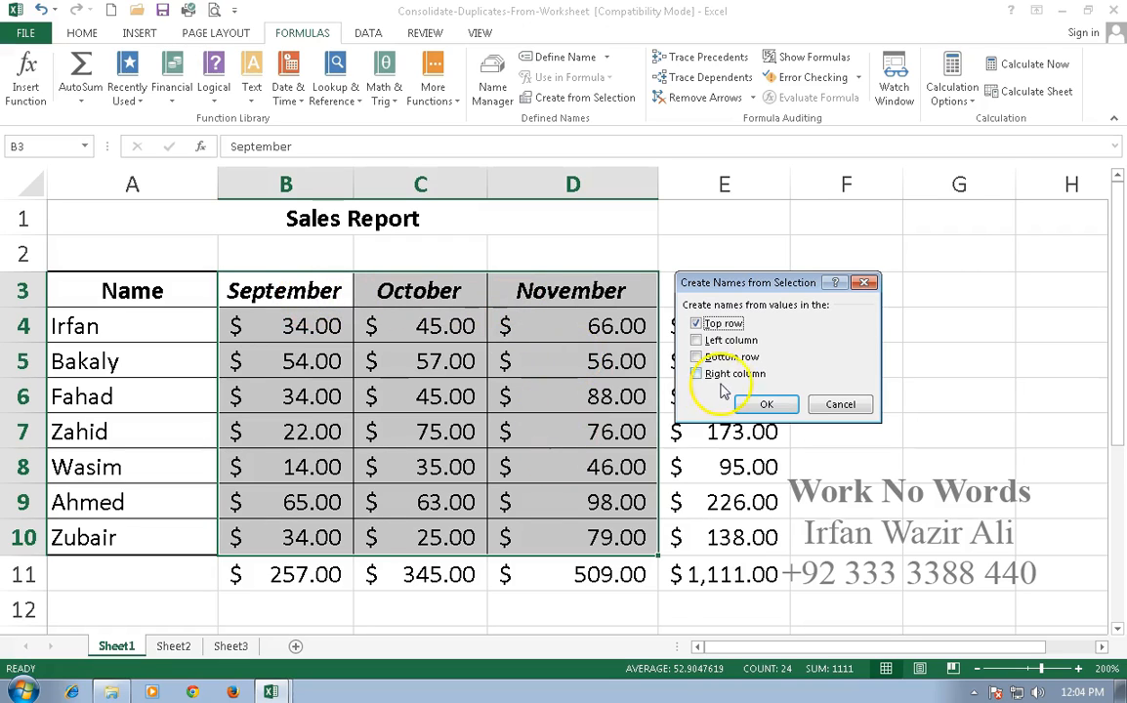
{"action": "left_click", "coordinate": [766, 406]}
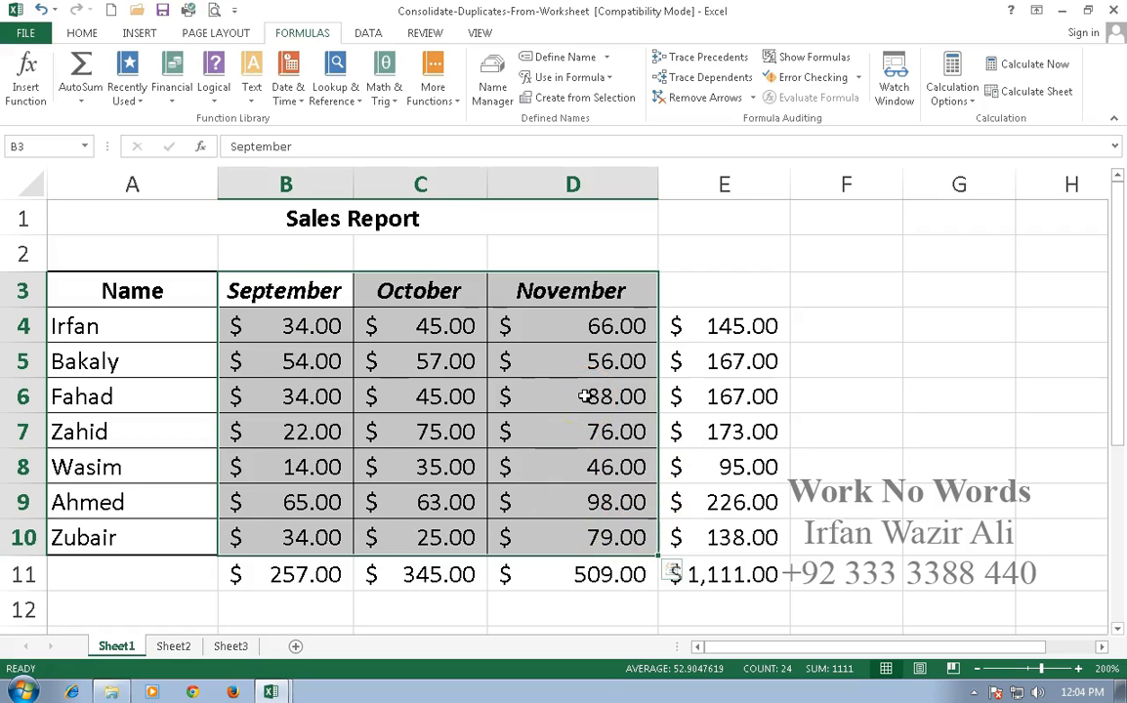
Review the defined month names in the Name Manager and check which cells the September name refers to.
{"action": "left_click", "coordinate": [492, 90]}
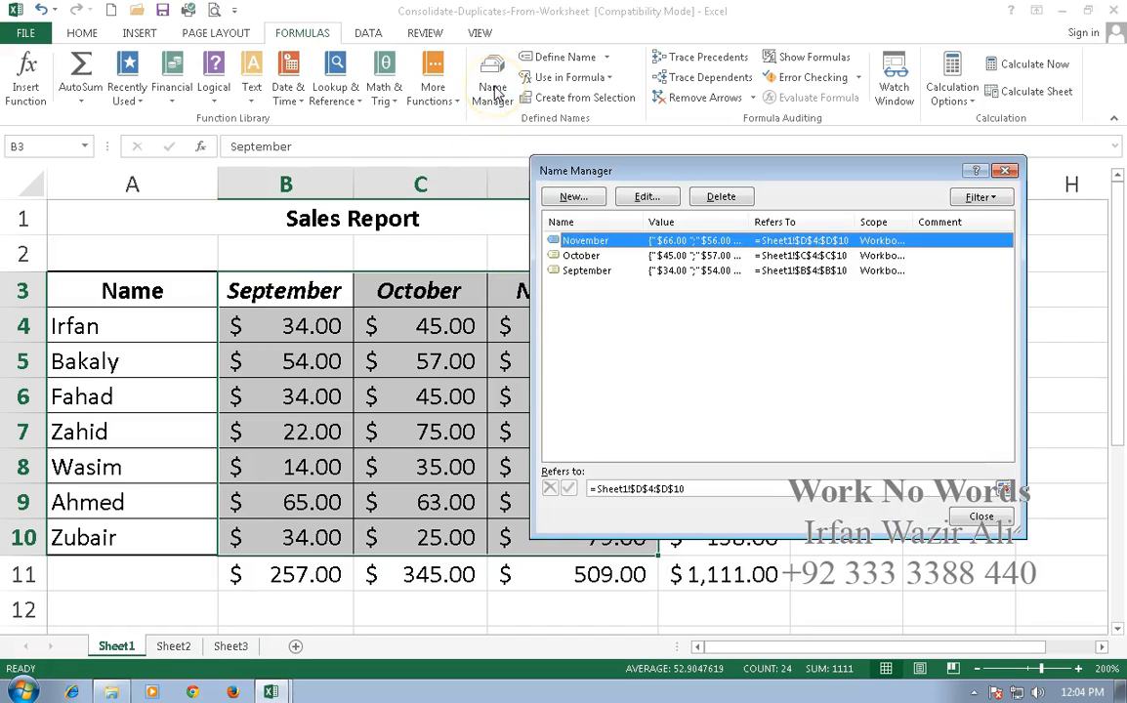
{"action": "left_click", "coordinate": [585, 271]}
{"action": "left_click", "coordinate": [589, 255]}
{"action": "left_click", "coordinate": [586, 241]}
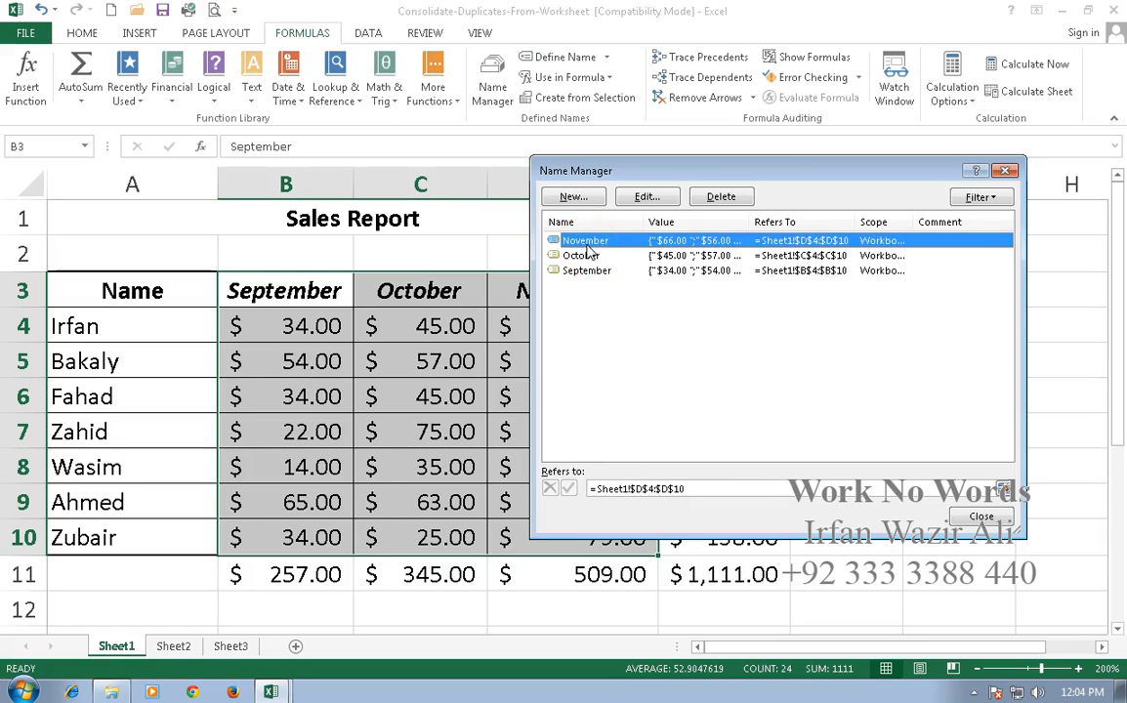
{"action": "left_click", "coordinate": [573, 272]}
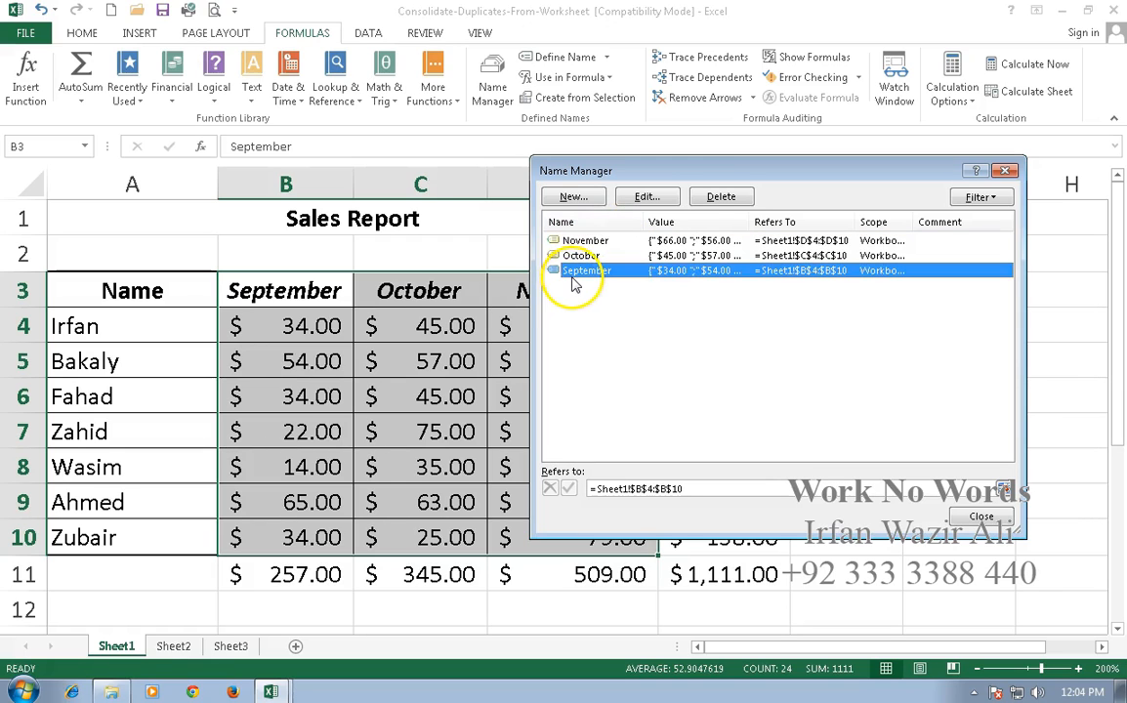
{"action": "left_click", "coordinate": [645, 198]}
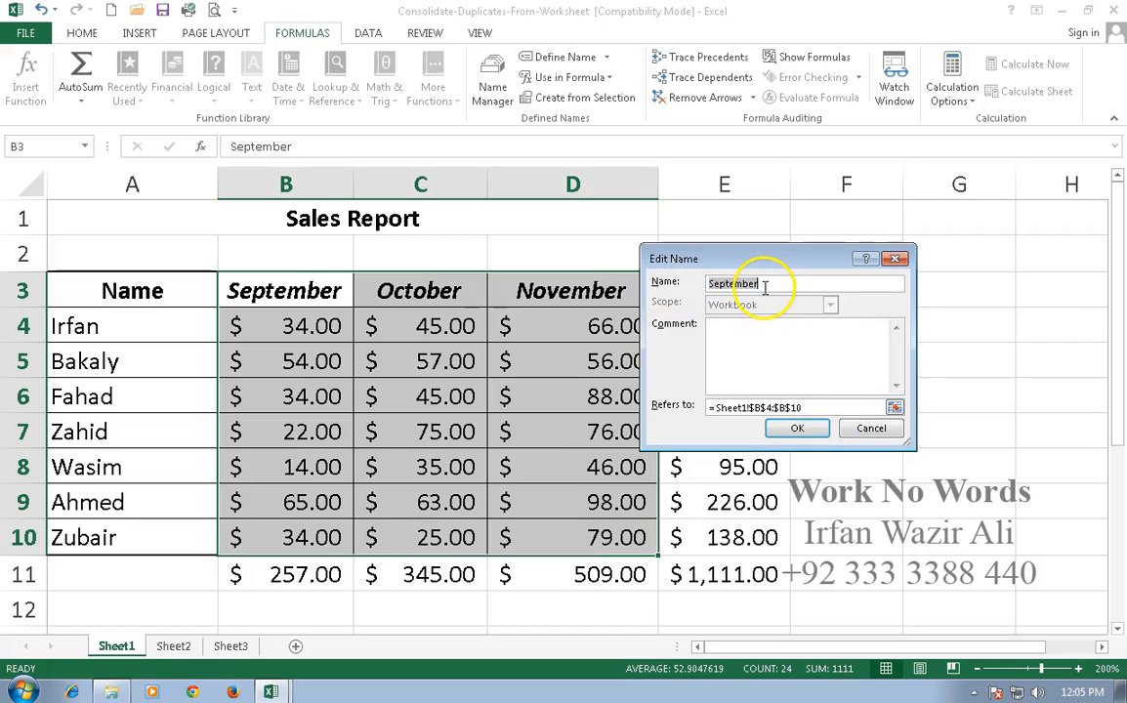
{"action": "left_click", "coordinate": [819, 407]}
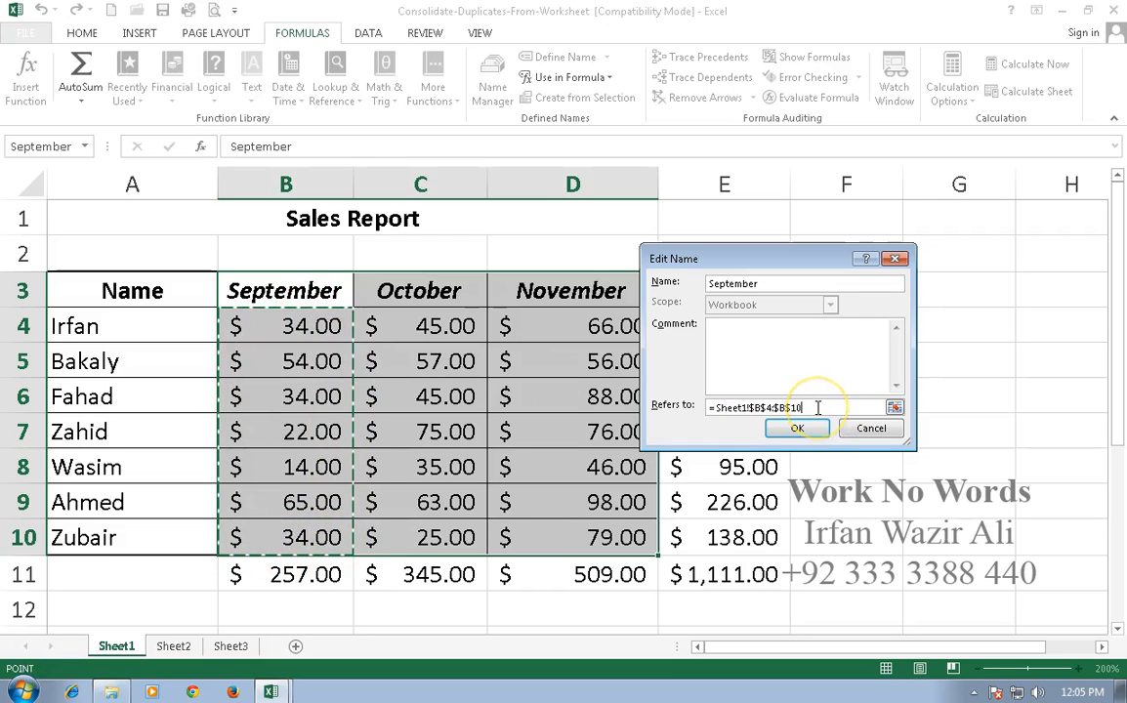
{"action": "left_click", "coordinate": [796, 428]}
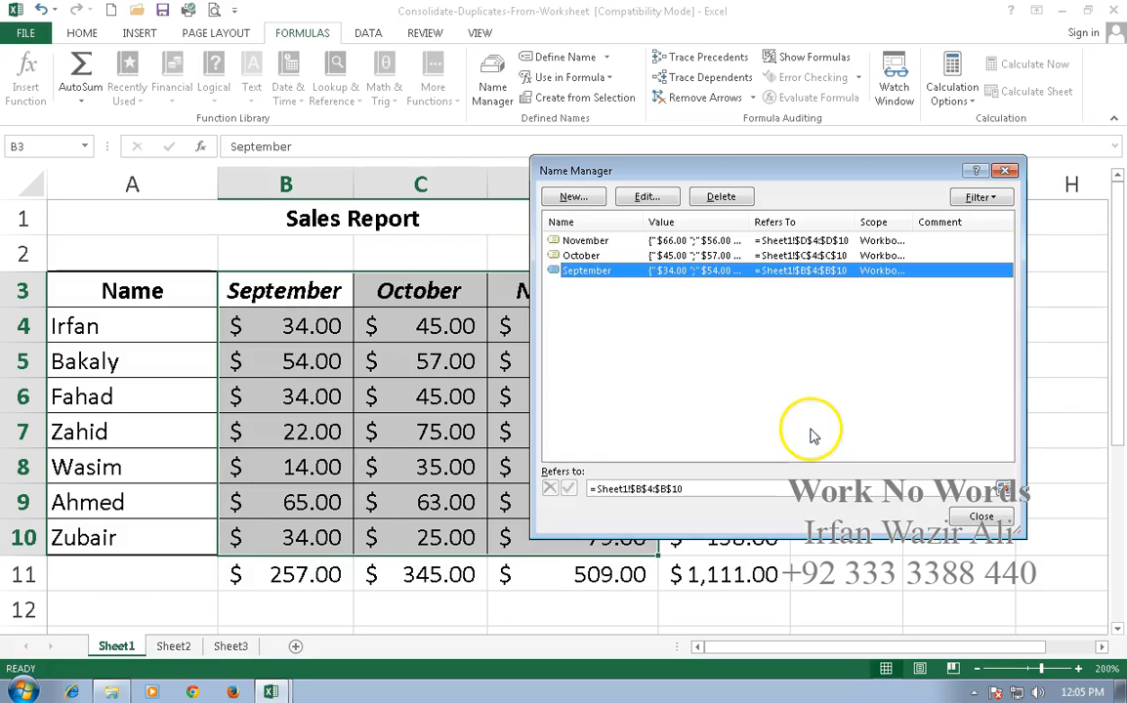
Check the cell range behind the October name and close the Name Manager.
{"action": "left_click", "coordinate": [581, 255]}
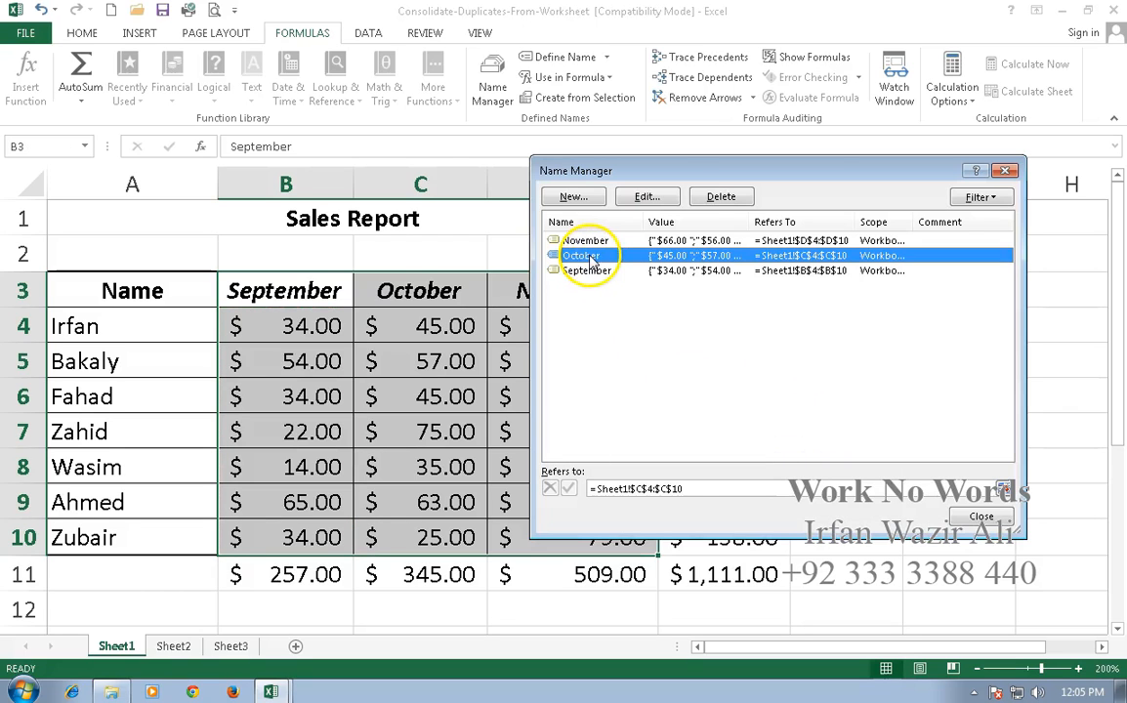
{"action": "left_click", "coordinate": [646, 196]}
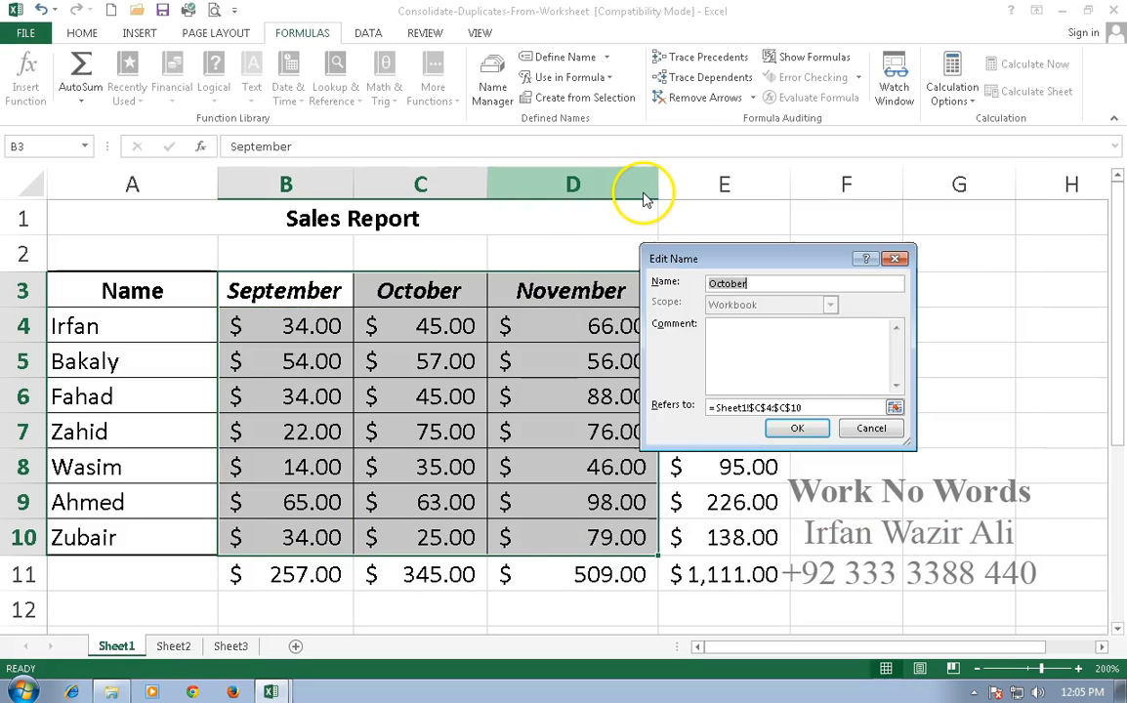
{"action": "left_click", "coordinate": [832, 406]}
{"action": "left_click", "coordinate": [797, 428]}
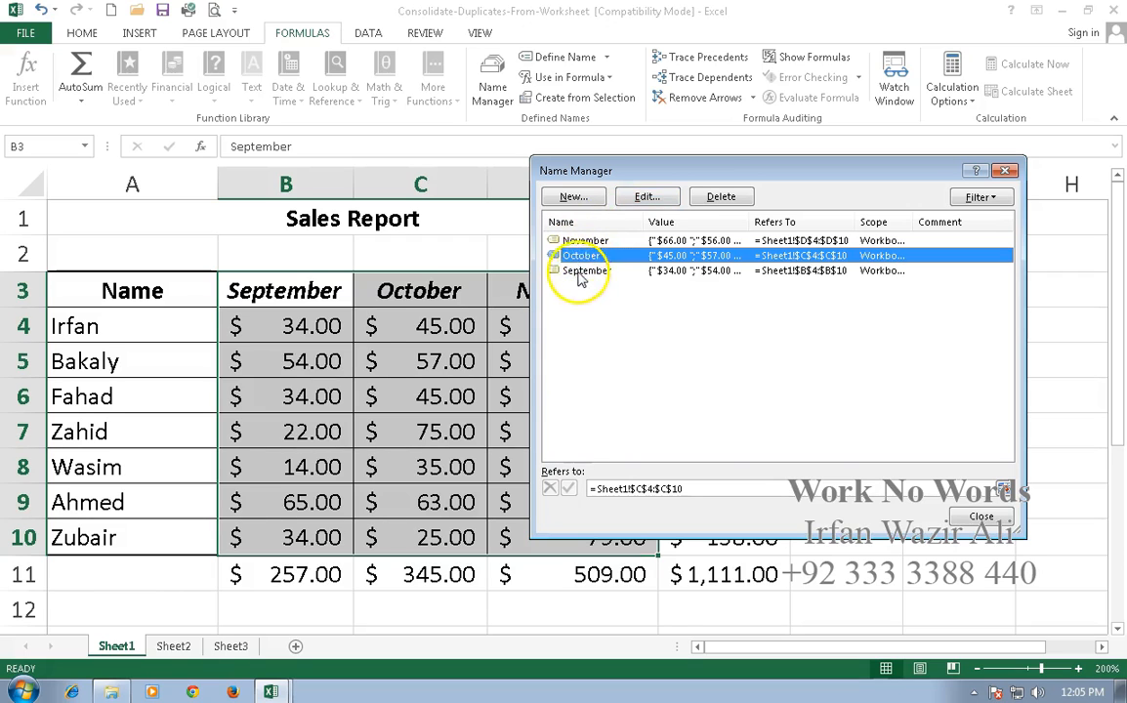
{"action": "left_click", "coordinate": [980, 516]}
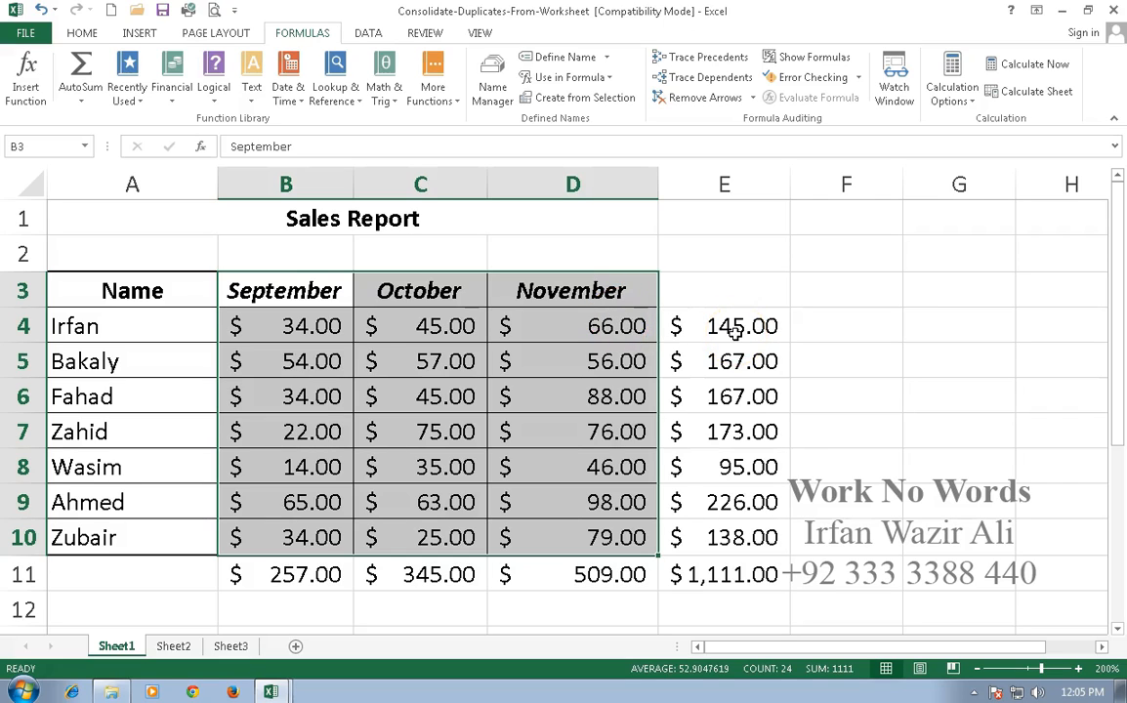
Enter =SUM(September) in cell B13 of Sheet1 using the named range, and format the cell as currency.
{"action": "scroll", "coordinate": [732, 328], "scroll_direction": "down", "scroll_amount": 1}
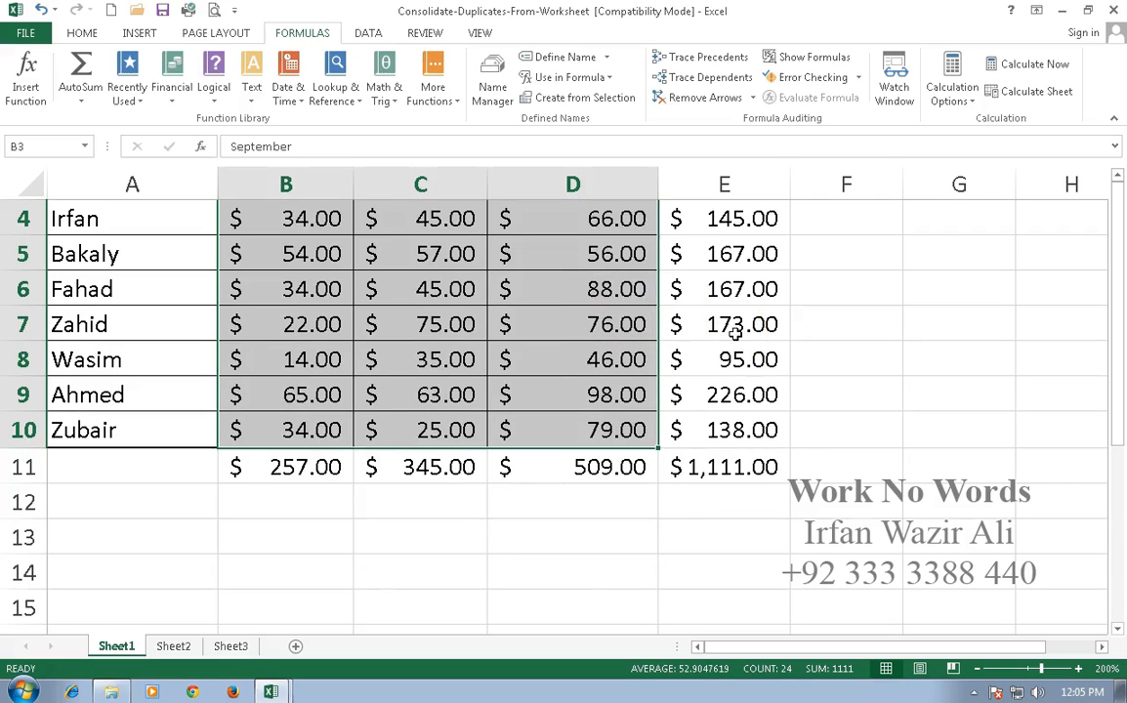
{"action": "left_click", "coordinate": [298, 537]}
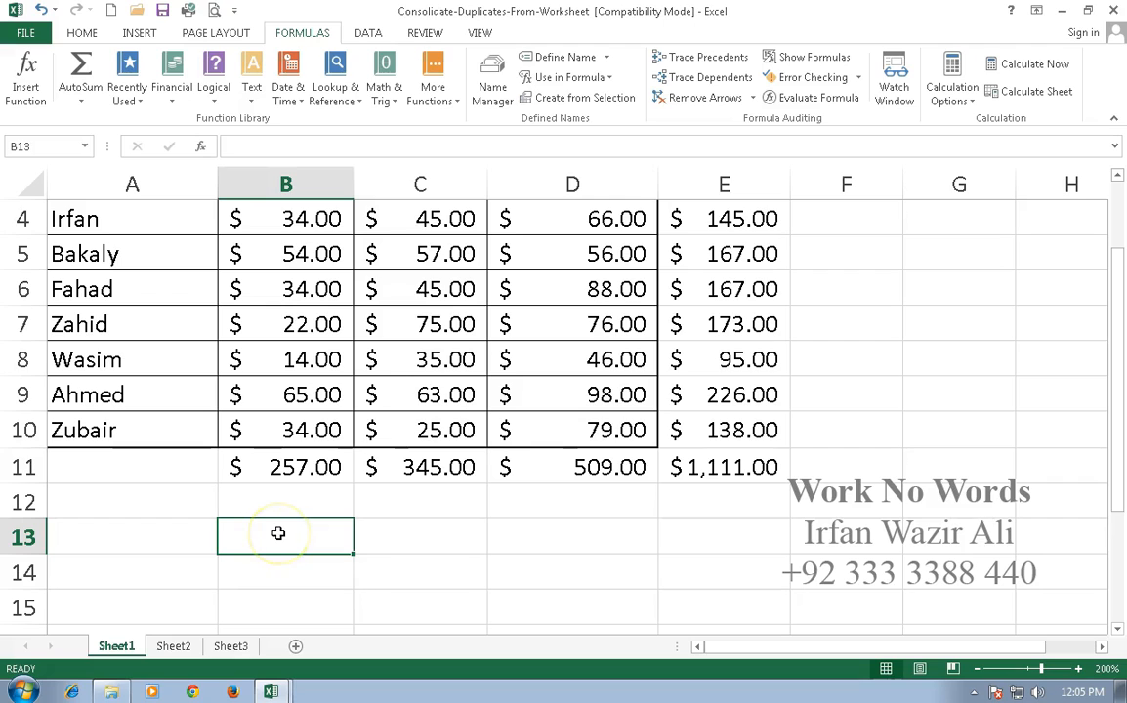
{"action": "type", "text": "=sum("}
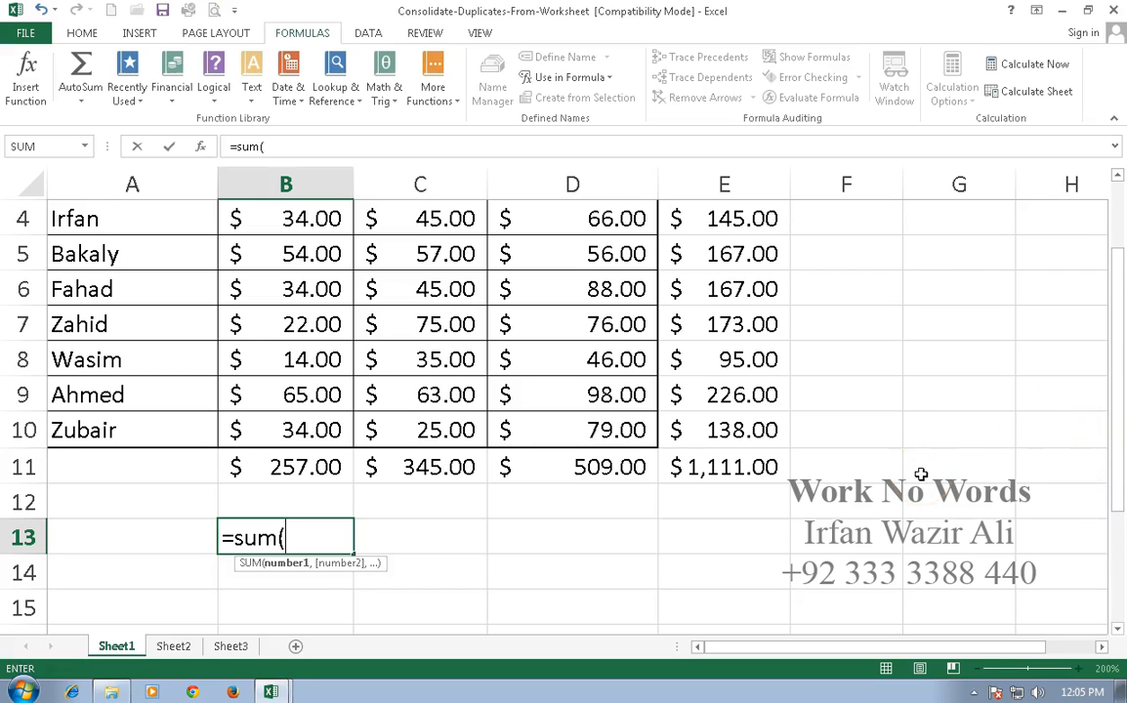
{"action": "left_click", "coordinate": [1117, 177]}
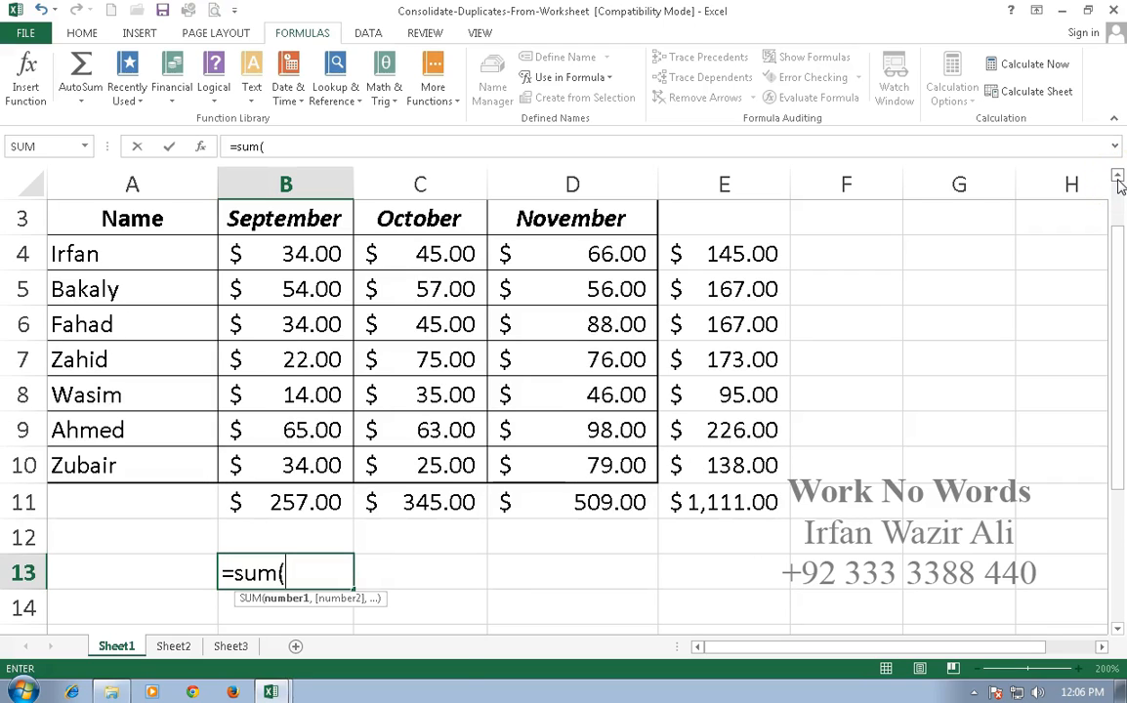
{"action": "type", "text": "st"}
{"action": "key", "text": "BackSpace"}
{"action": "type", "text": "et"}
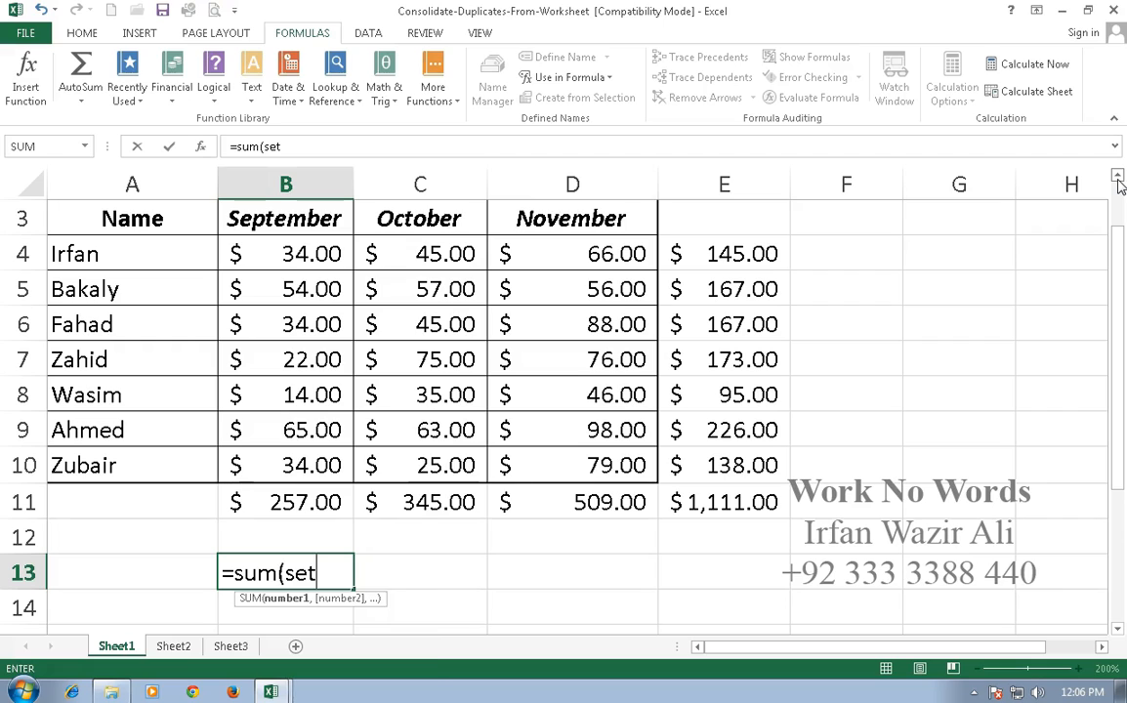
{"action": "key", "text": "BackSpace"}
{"action": "type", "text": "pt"}
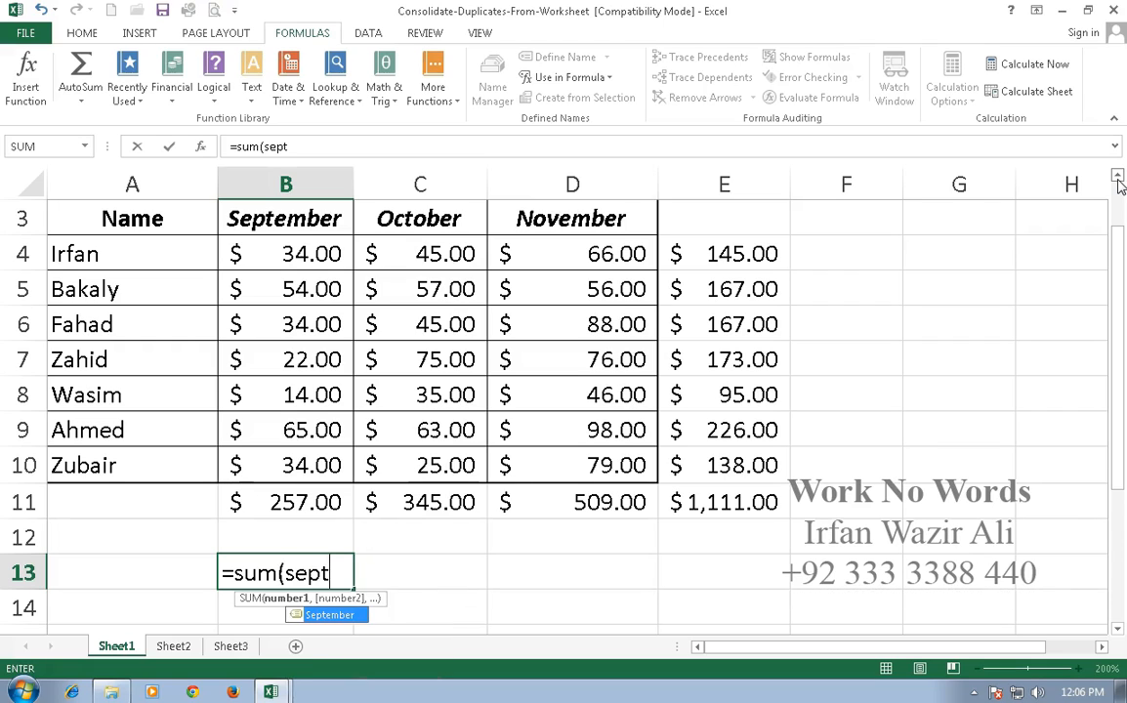
{"action": "key", "text": "Tab"}
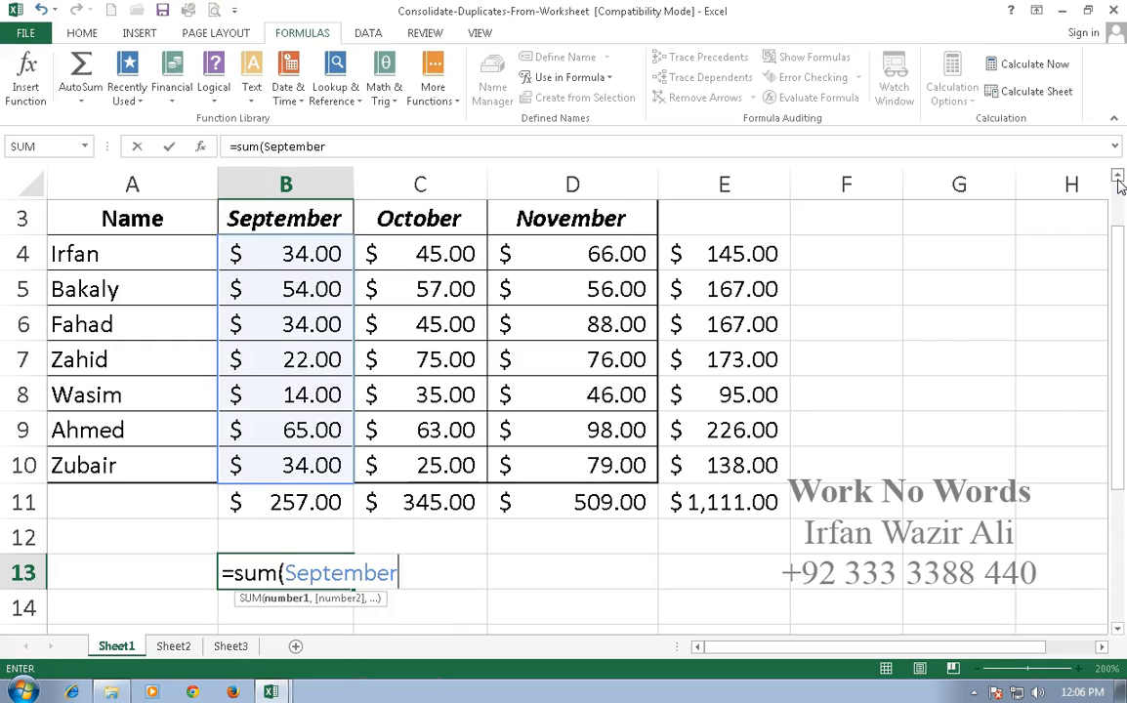
{"action": "key", "text": "Return"}
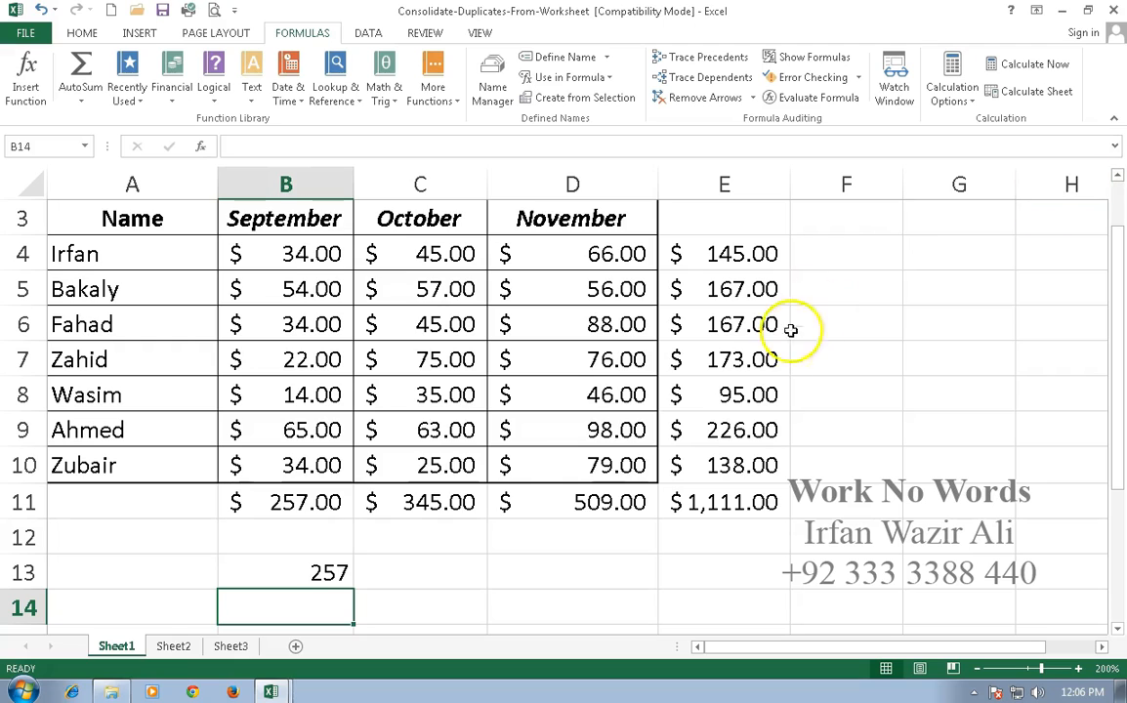
{"action": "left_click", "coordinate": [324, 570]}
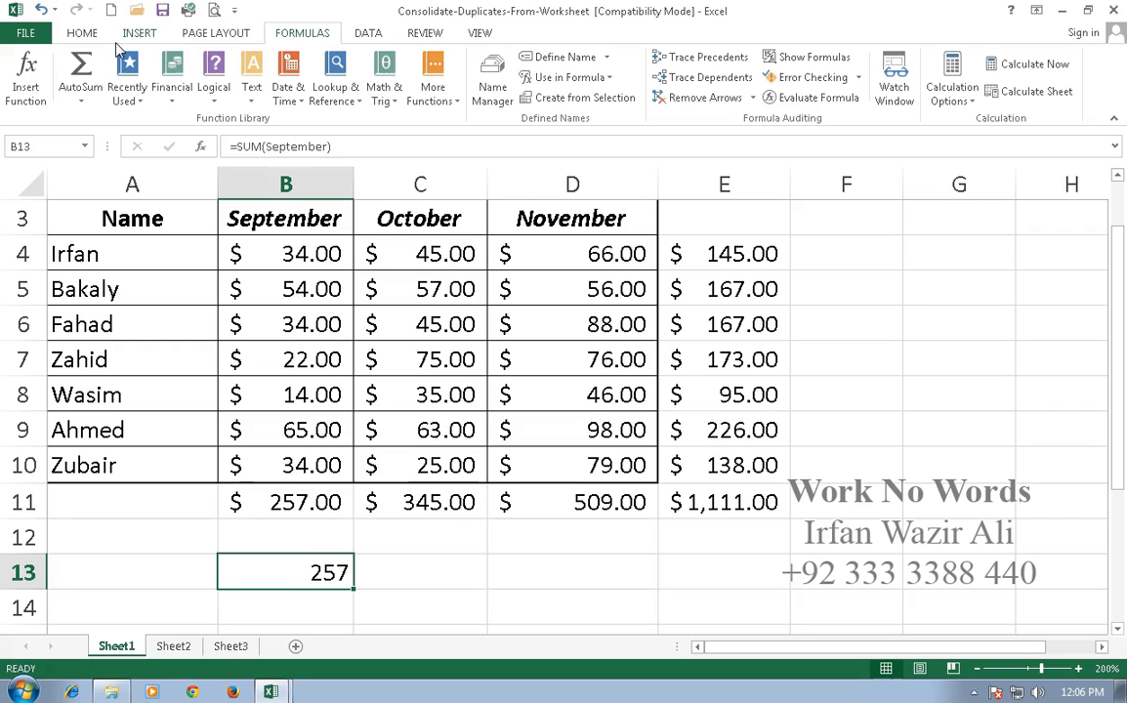
{"action": "key", "text": "ctrl+shift+4"}
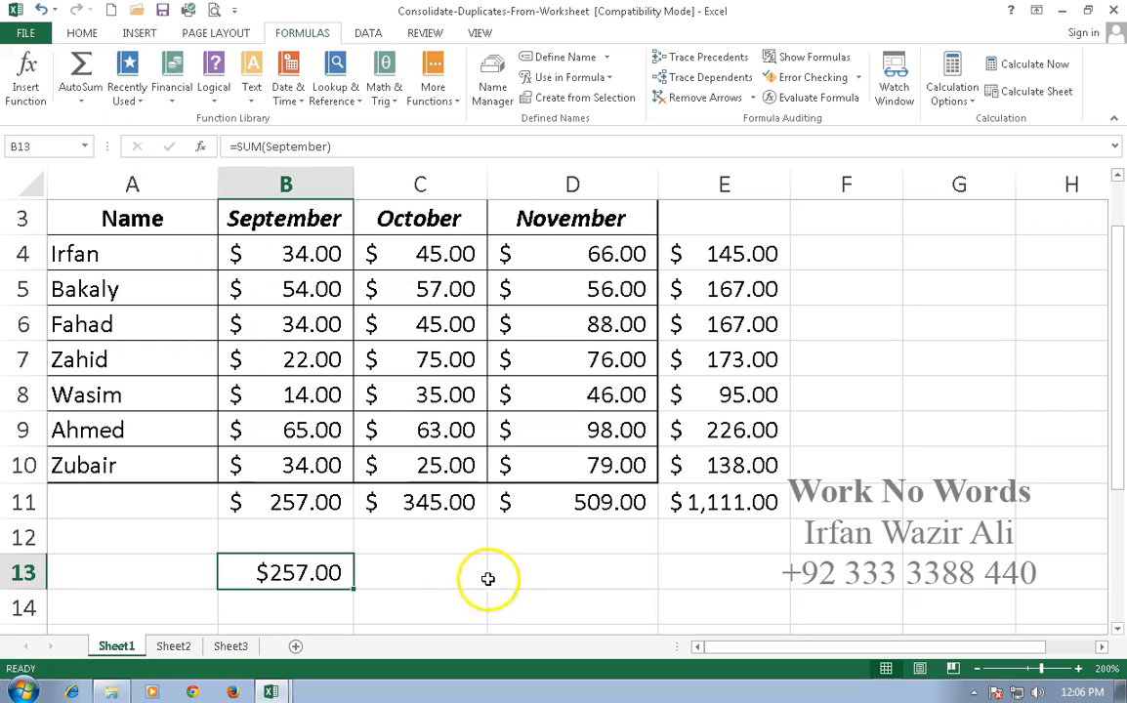
Enter =SUM(October) in cell C13 using the named range, and format the cell as currency.
{"action": "left_click", "coordinate": [400, 570]}
{"action": "type", "text": "="}
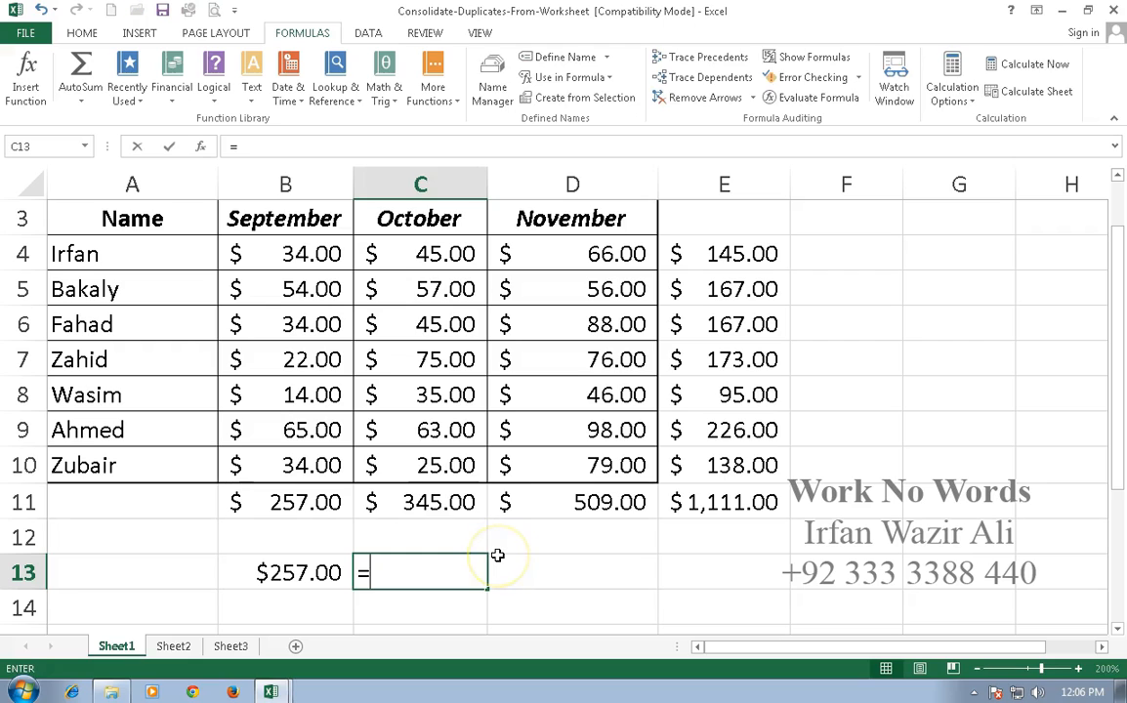
{"action": "type", "text": "sum("}
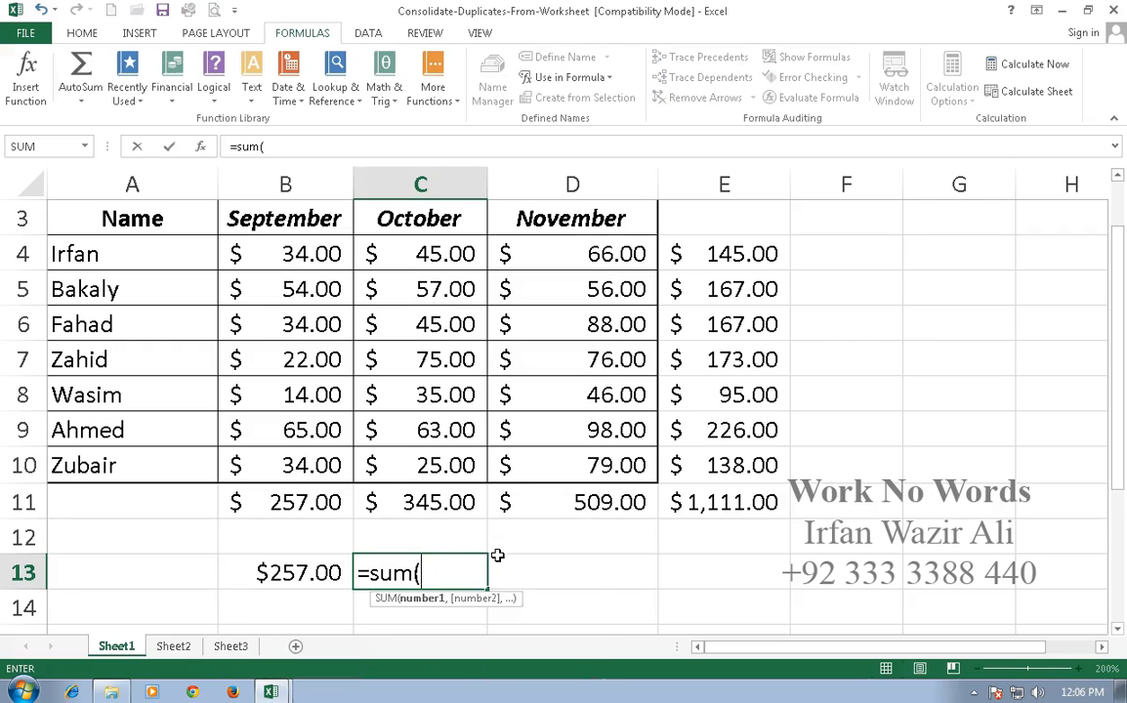
{"action": "type", "text": "oc"}
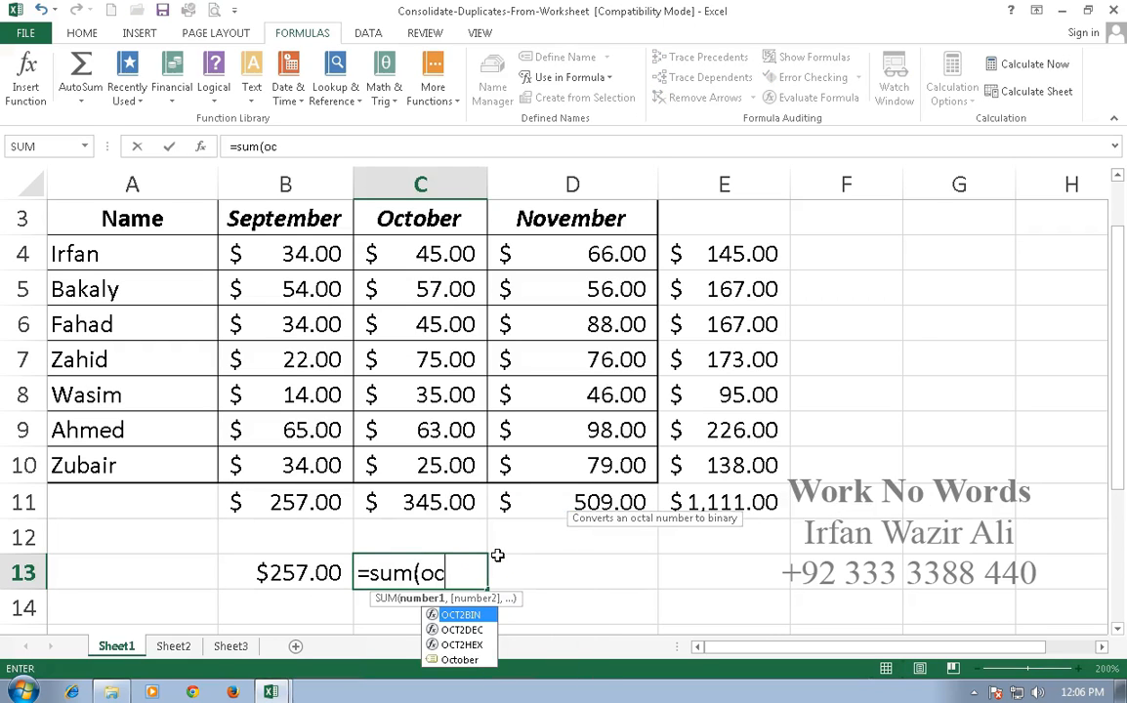
{"action": "key", "text": "Down"}
{"action": "key", "text": "Down"}
{"action": "key", "text": "Down"}
{"action": "key", "text": "Tab"}
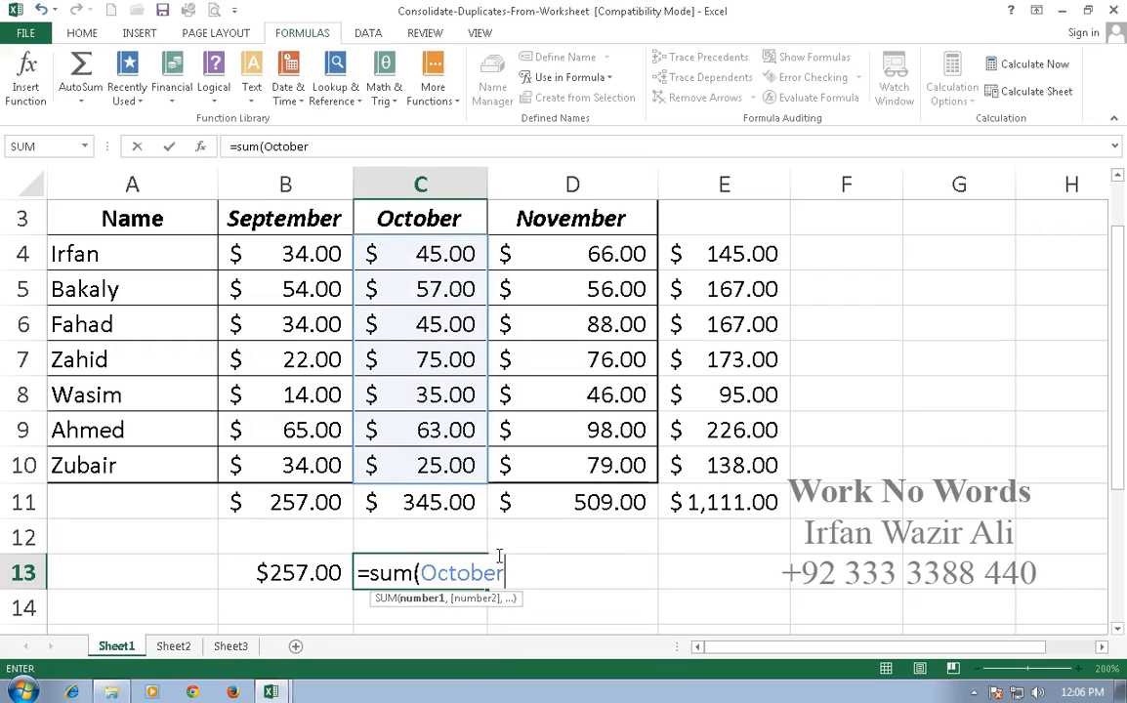
{"action": "key", "text": "Return"}
{"action": "left_click", "coordinate": [463, 573]}
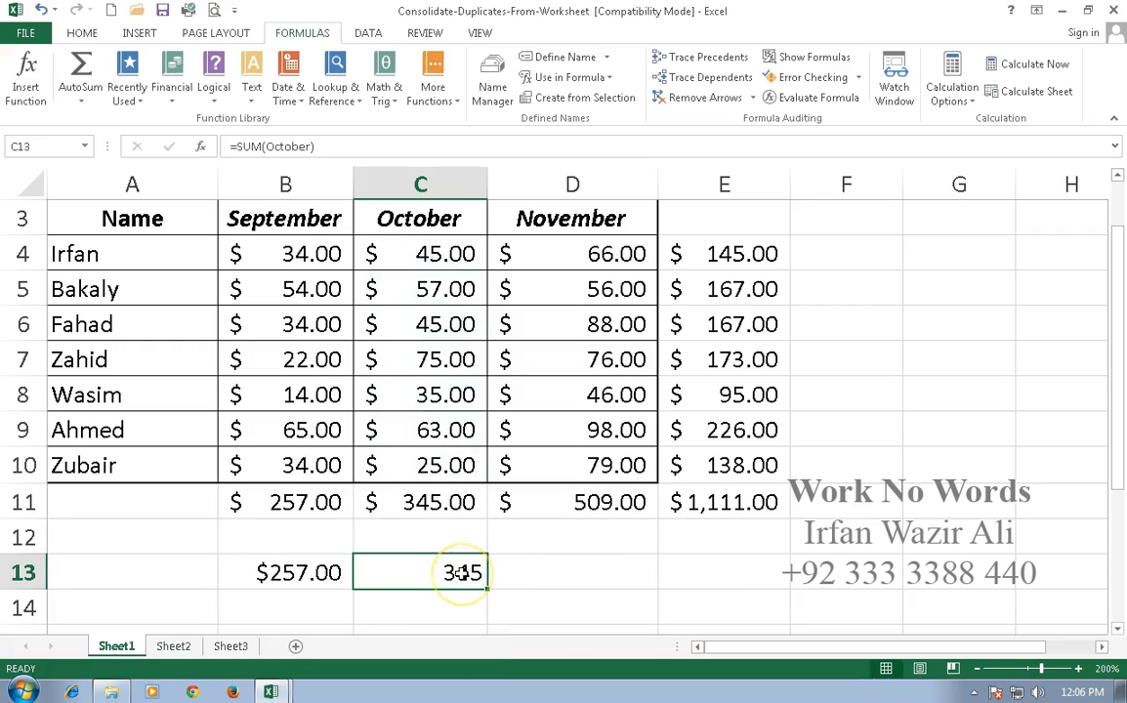
{"action": "key", "text": "ctrl+shift+4"}
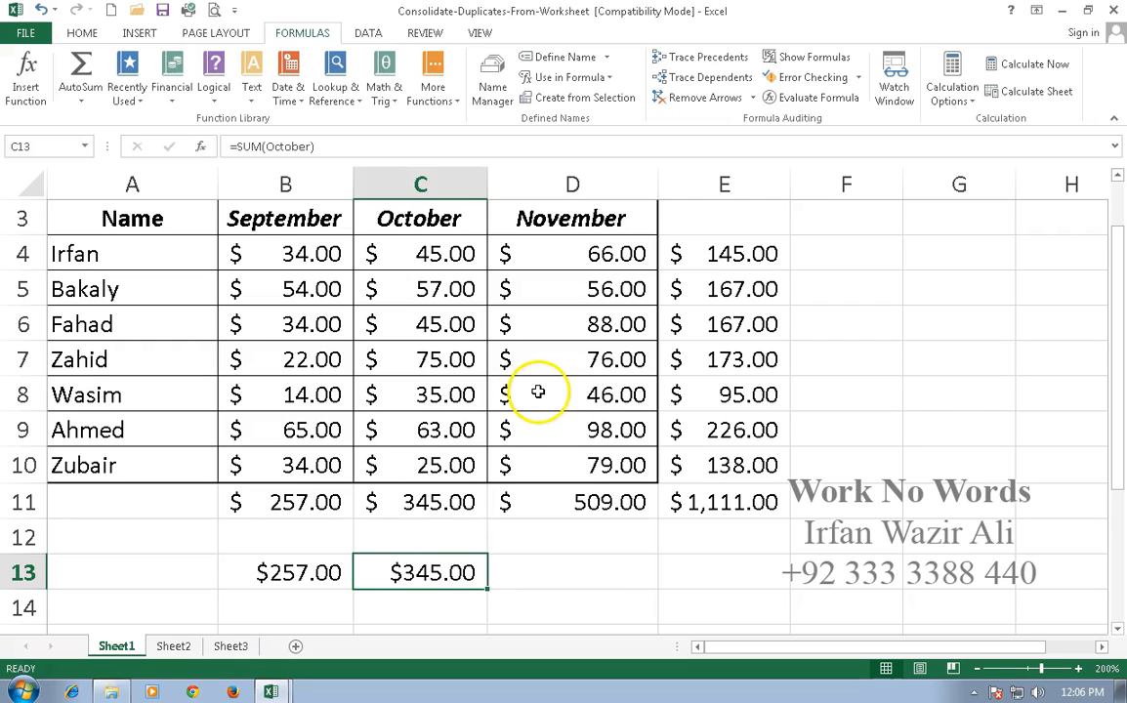
Enter =SUM(September) in cell A17 of Sheet2 using the named range, and format the cell as currency.
{"action": "left_click", "coordinate": [175, 646]}
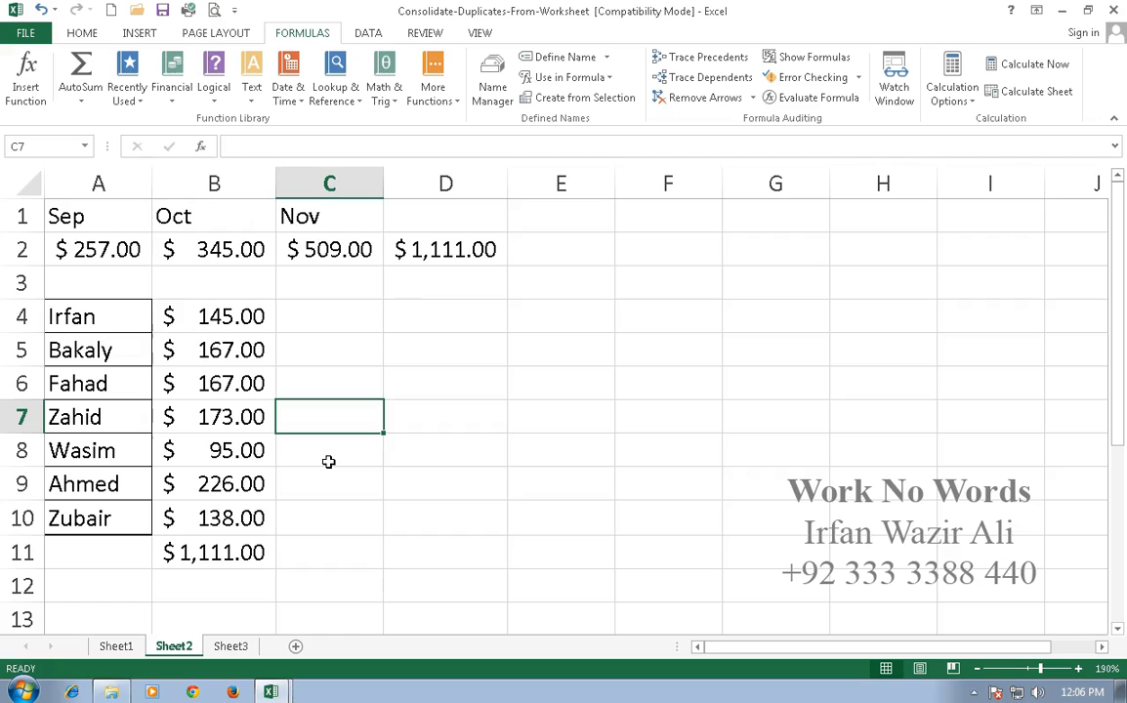
{"action": "scroll", "coordinate": [262, 525], "scroll_direction": "down", "scroll_amount": 3}
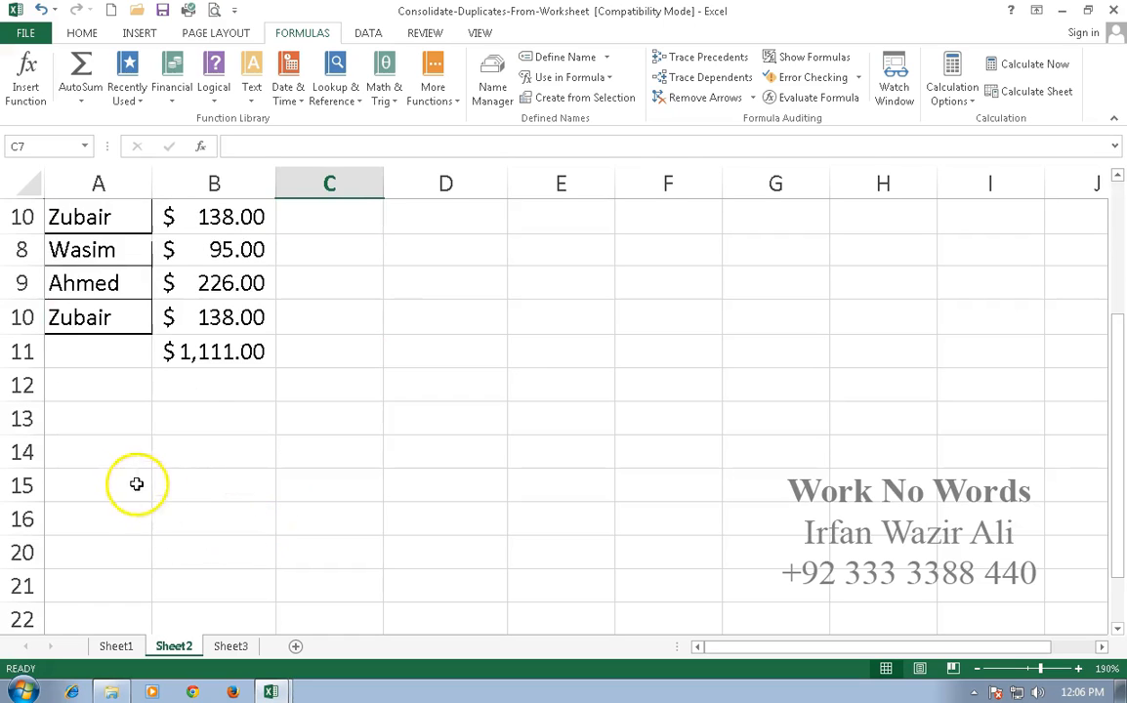
{"action": "left_click", "coordinate": [139, 478]}
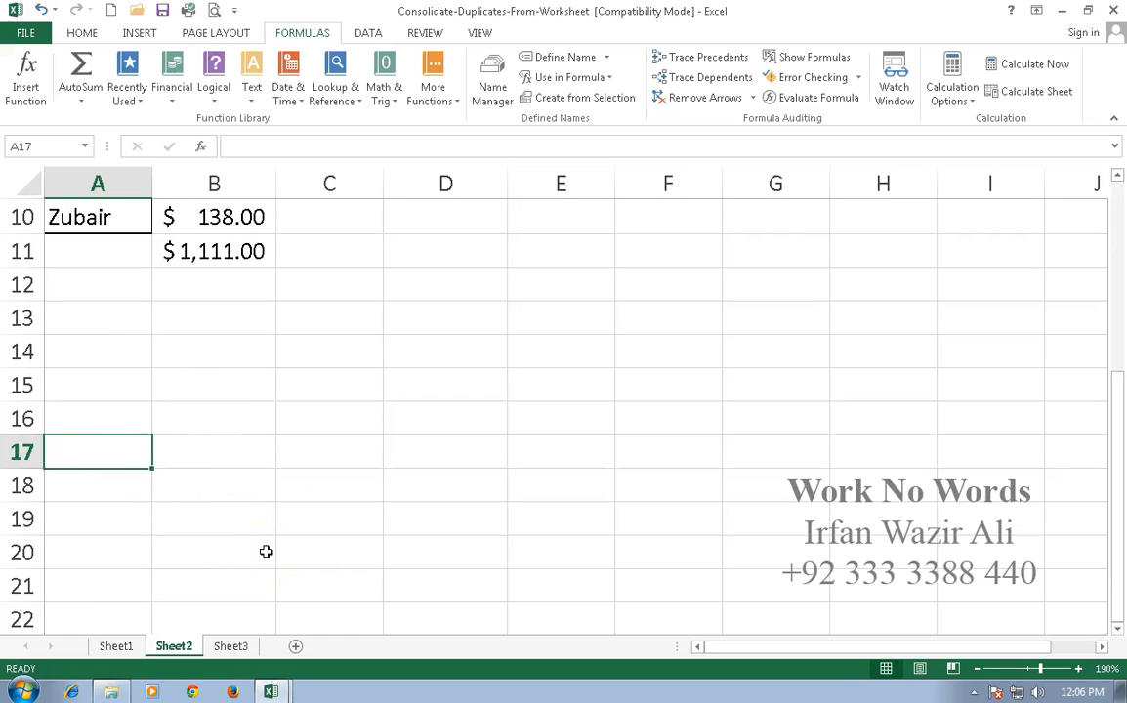
{"action": "type", "text": "="}
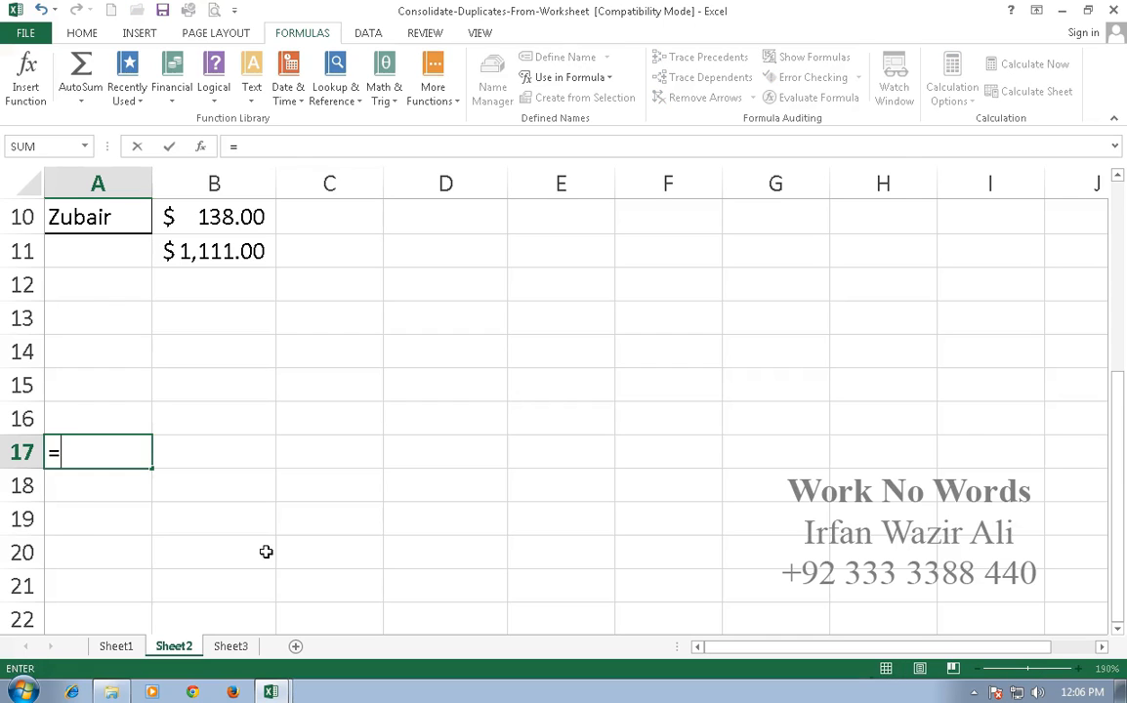
{"action": "type", "text": "sum("}
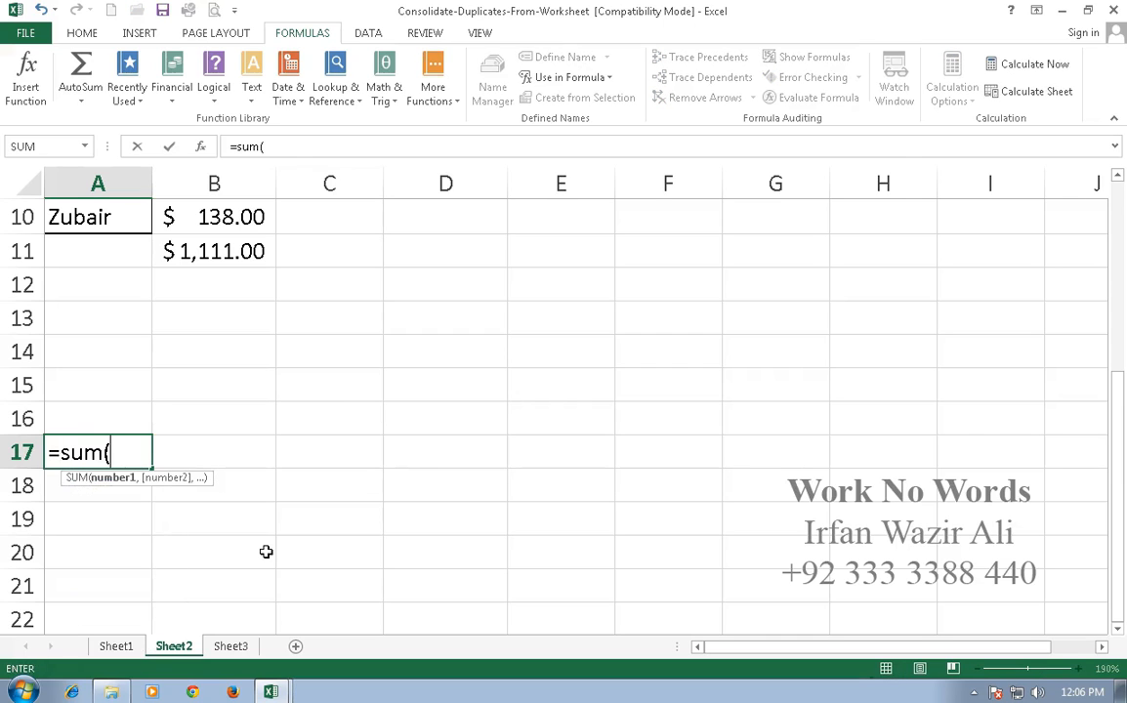
{"action": "type", "text": "sep"}
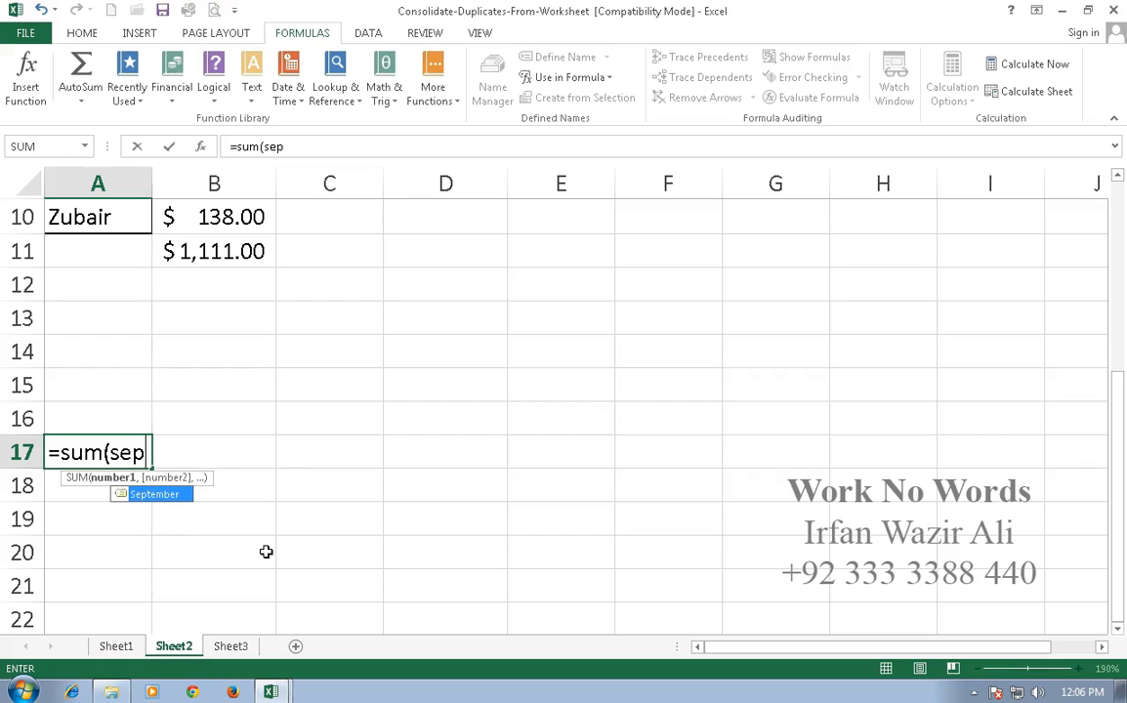
{"action": "key", "text": "Tab"}
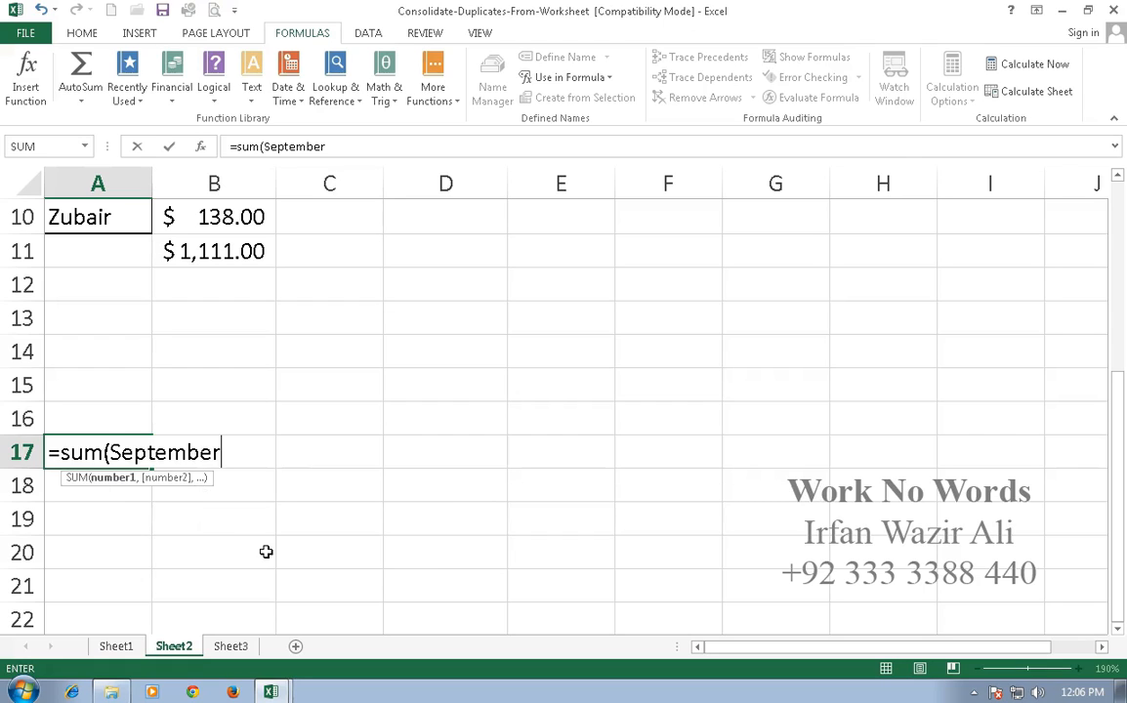
{"action": "key", "text": "Return"}
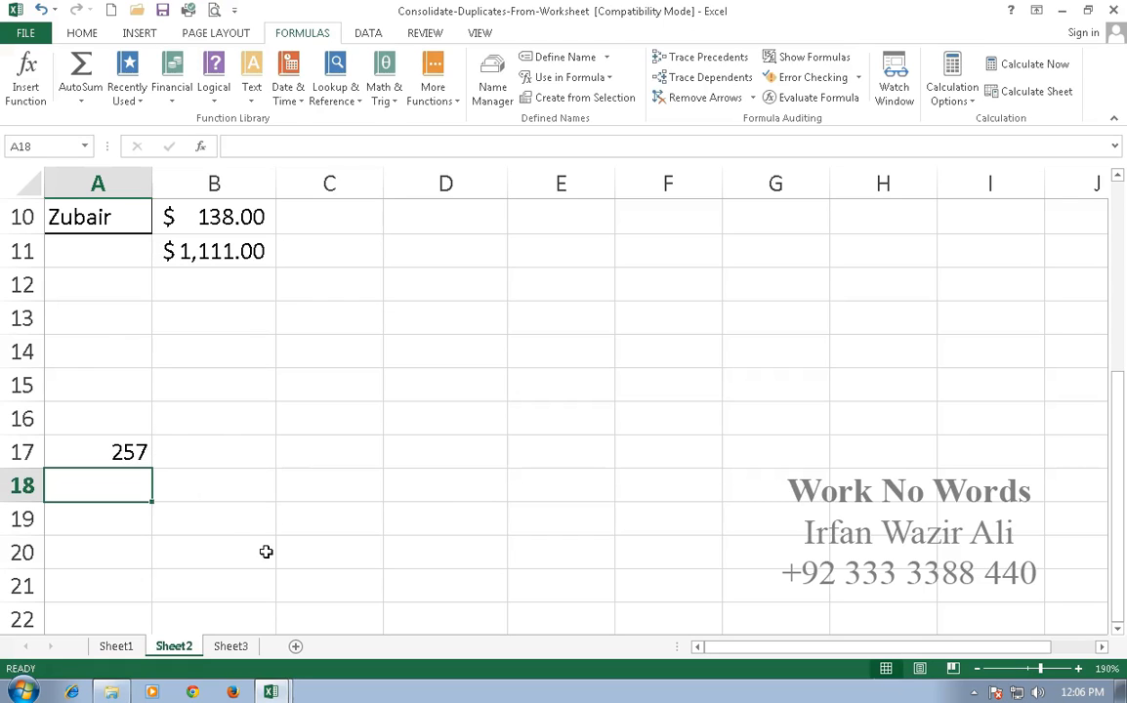
{"action": "key", "text": "Up"}
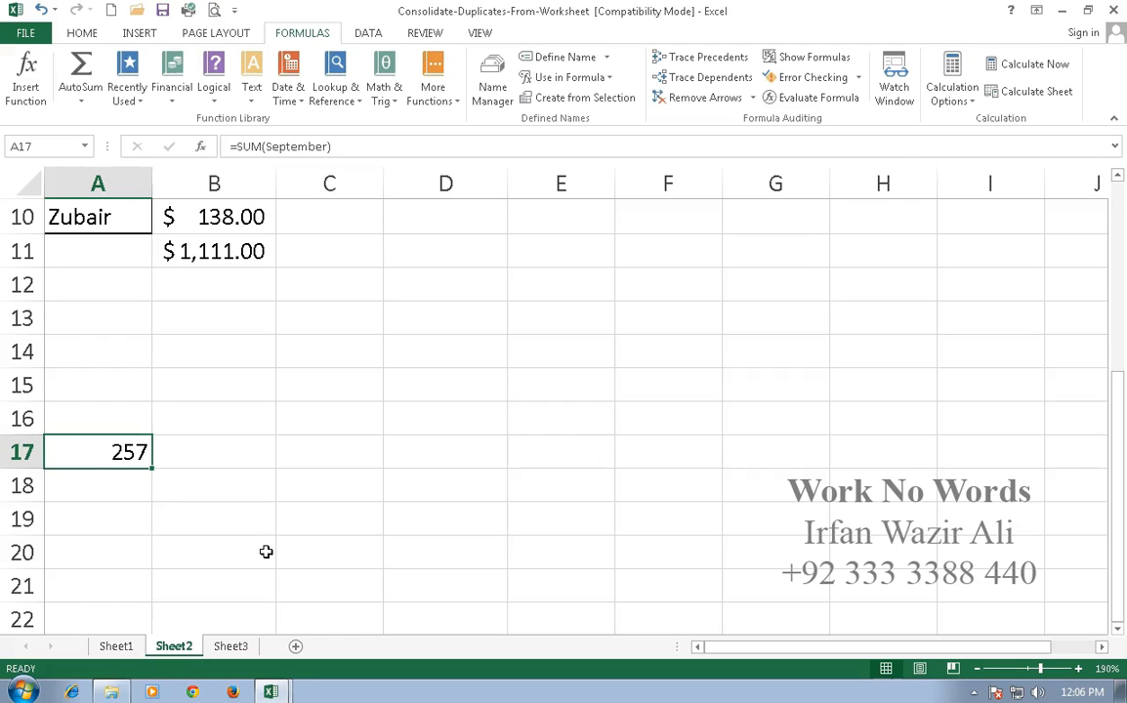
{"action": "key", "text": "ctrl+shift+4"}
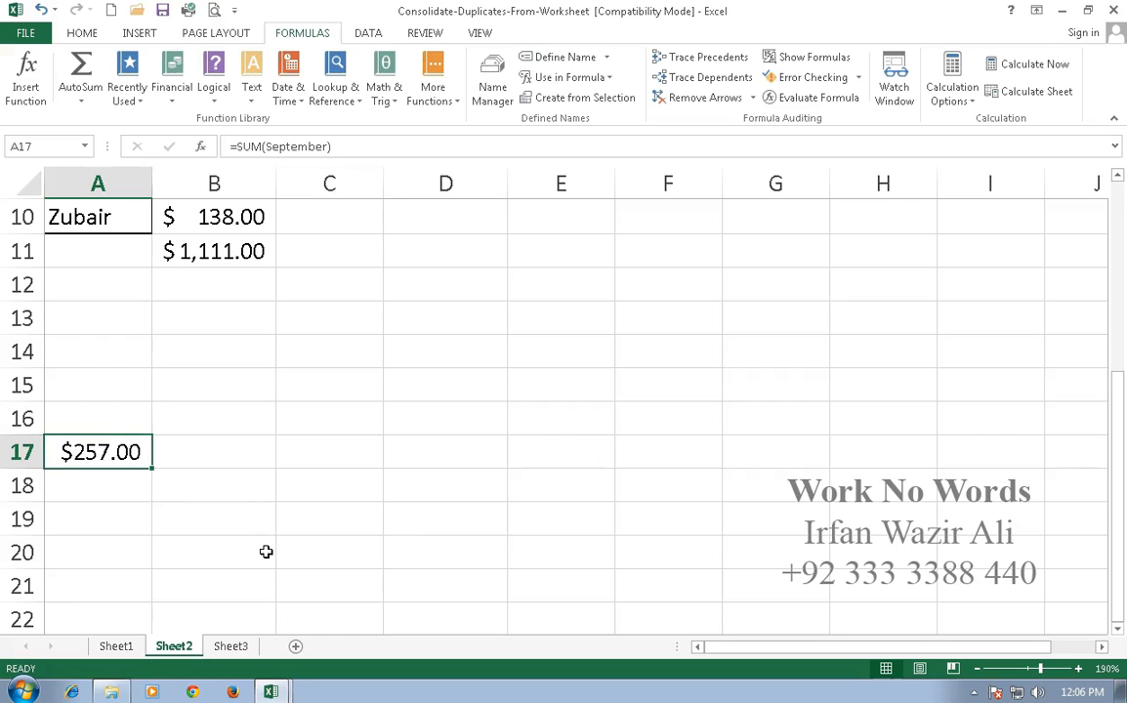
Label cell A16 as sept and cell B16 as oct on Sheet2.
{"action": "key", "text": "Up"}
{"action": "type", "text": "sept"}
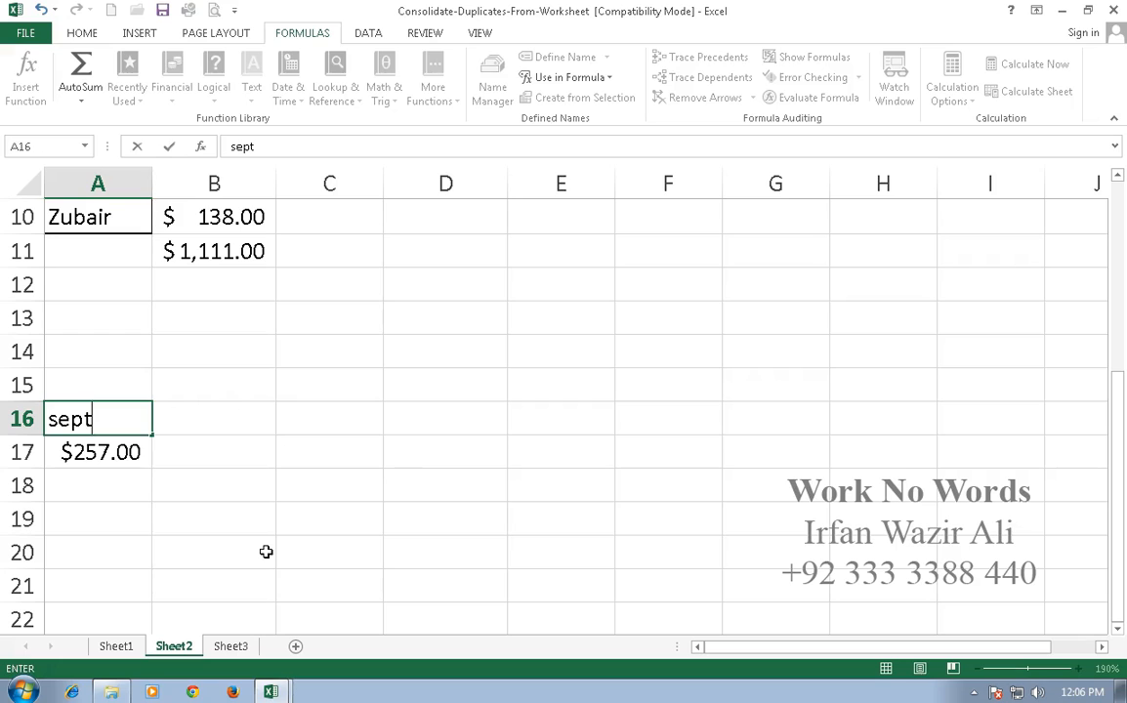
{"action": "key", "text": "Tab"}
{"action": "type", "text": "oct"}
{"action": "key", "text": "Tab"}
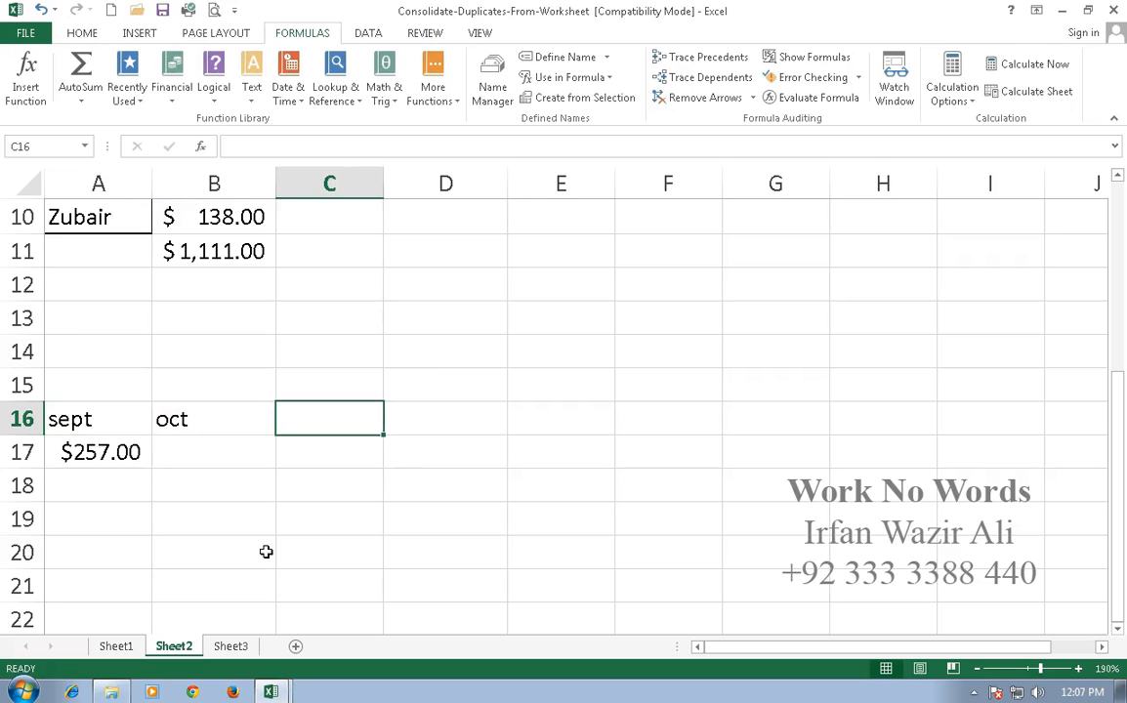
Enter =SUM(October) in cell B17 of Sheet2 using the October named range.
{"action": "key", "text": "Down"}
{"action": "key", "text": "Left"}
{"action": "type", "text": "=sum"}
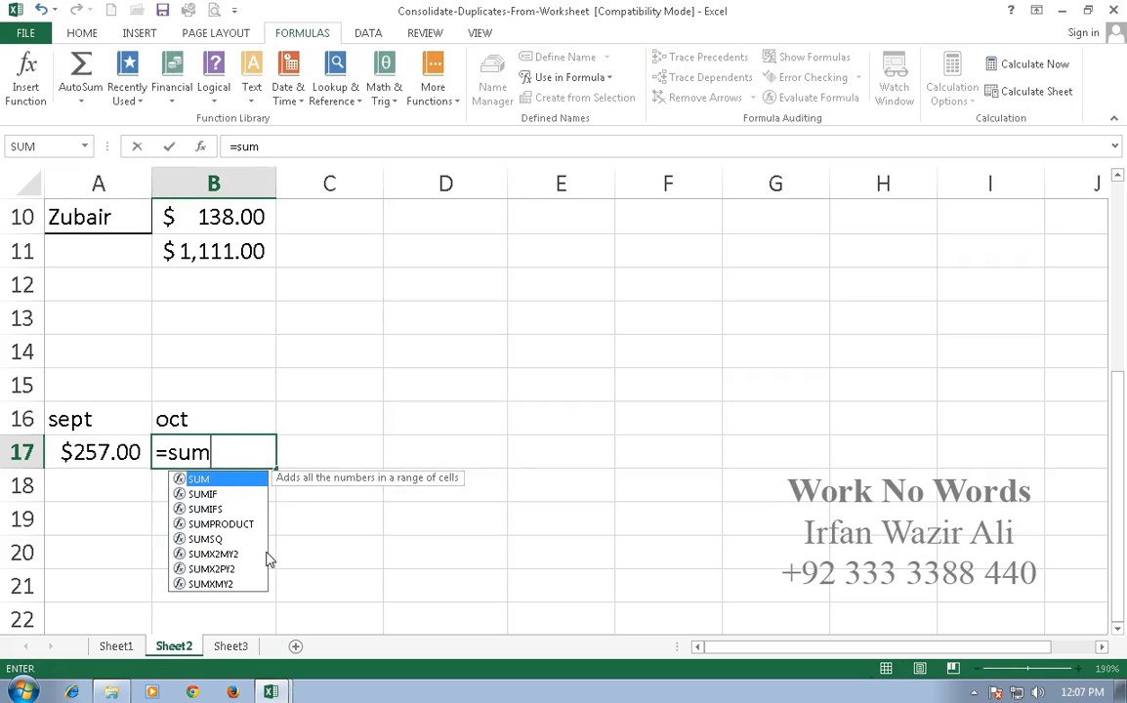
{"action": "type", "text": "(oct"}
{"action": "key", "text": "Tab"}
{"action": "key", "text": "BackSpace"}
{"action": "key", "text": "BackSpace"}
{"action": "key", "text": "BackSpace"}
{"action": "key", "text": "BackSpace"}
{"action": "key", "text": "BackSpace"}
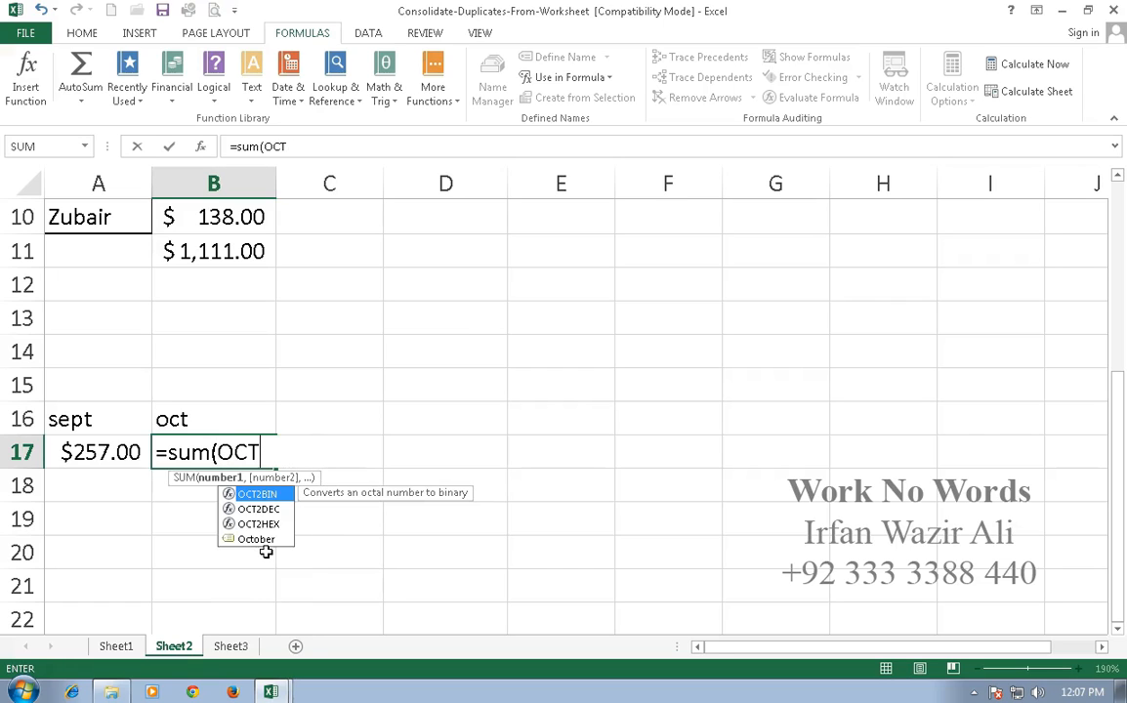
{"action": "key", "text": "Down"}
{"action": "key", "text": "Down"}
{"action": "key", "text": "Down"}
{"action": "key", "text": "Tab"}
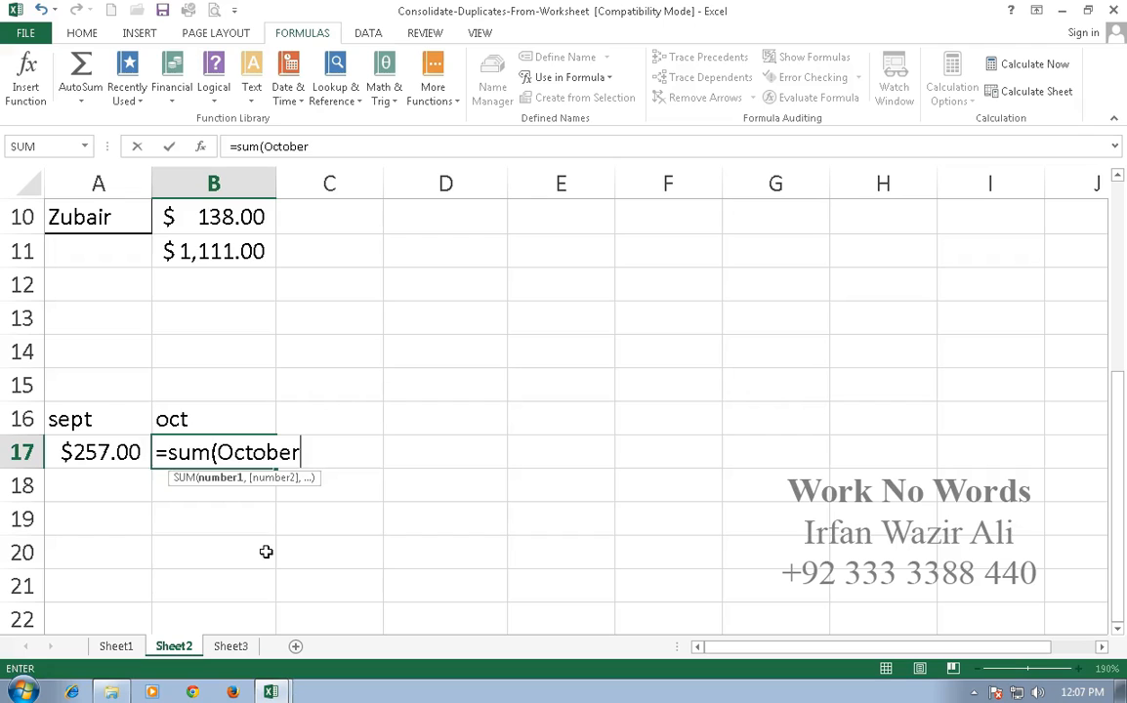
{"action": "key", "text": "Return"}
Label cell C16 as nov and enter =SUM(November) in cell C17 using the named range.
{"action": "key", "text": "Right"}
{"action": "key", "text": "Up"}
{"action": "key", "text": "Up"}
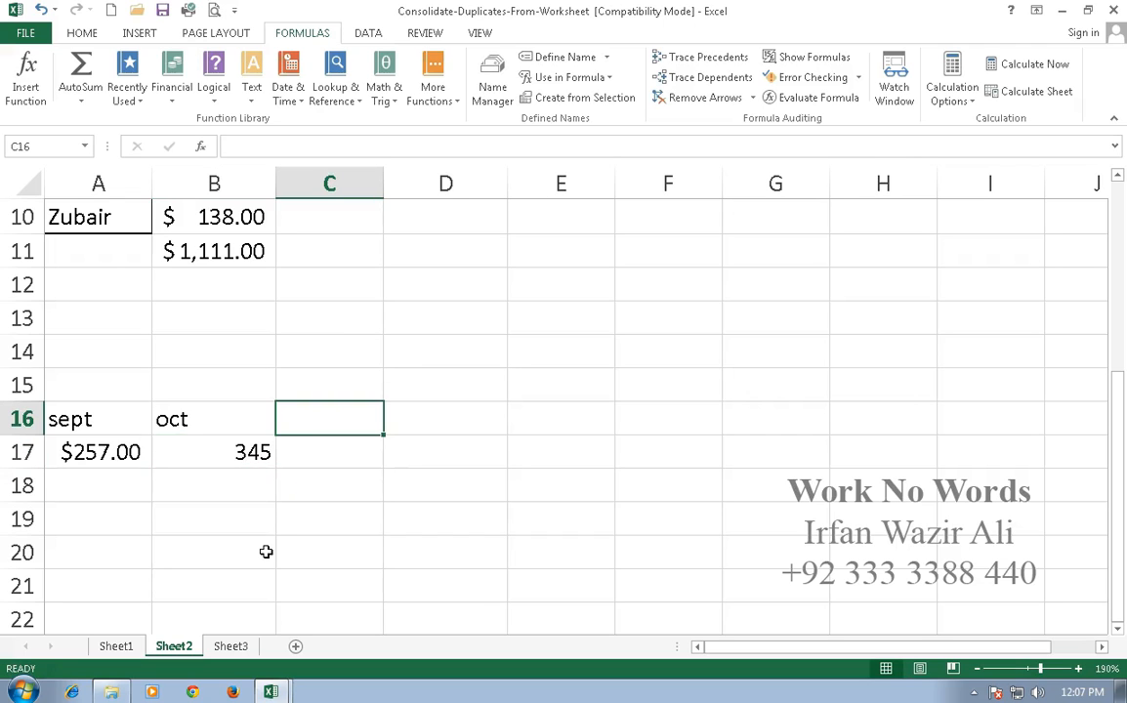
{"action": "type", "text": "nov"}
{"action": "key", "text": "Return"}
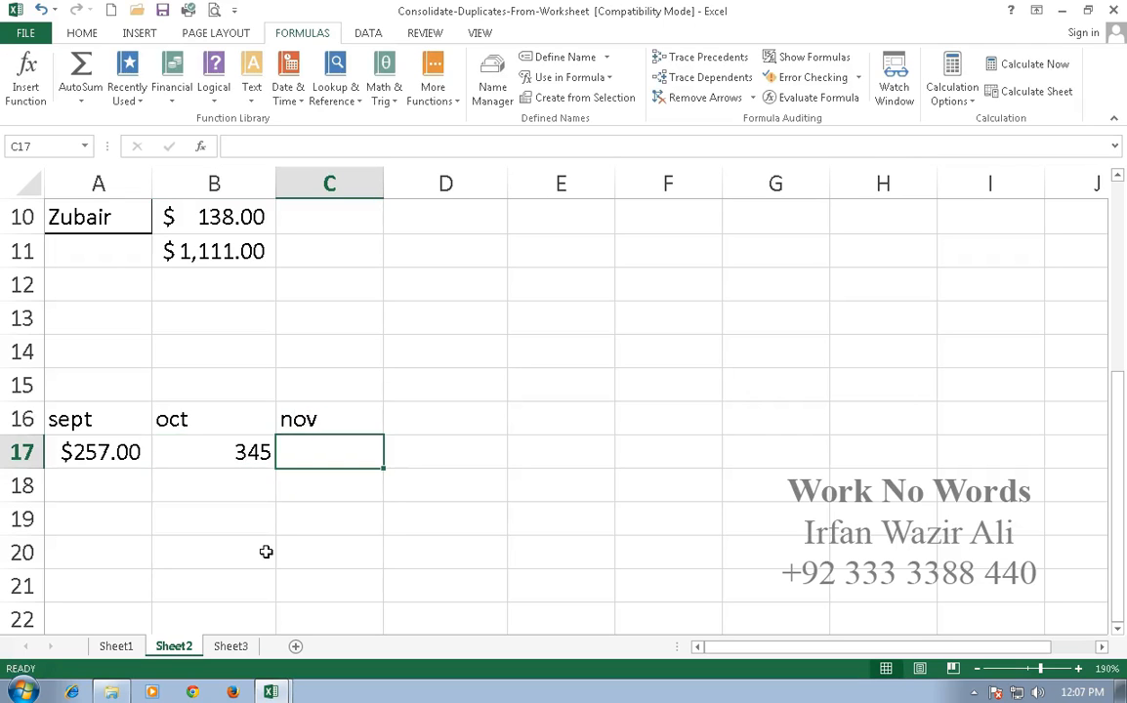
{"action": "type", "text": "=sum(nov"}
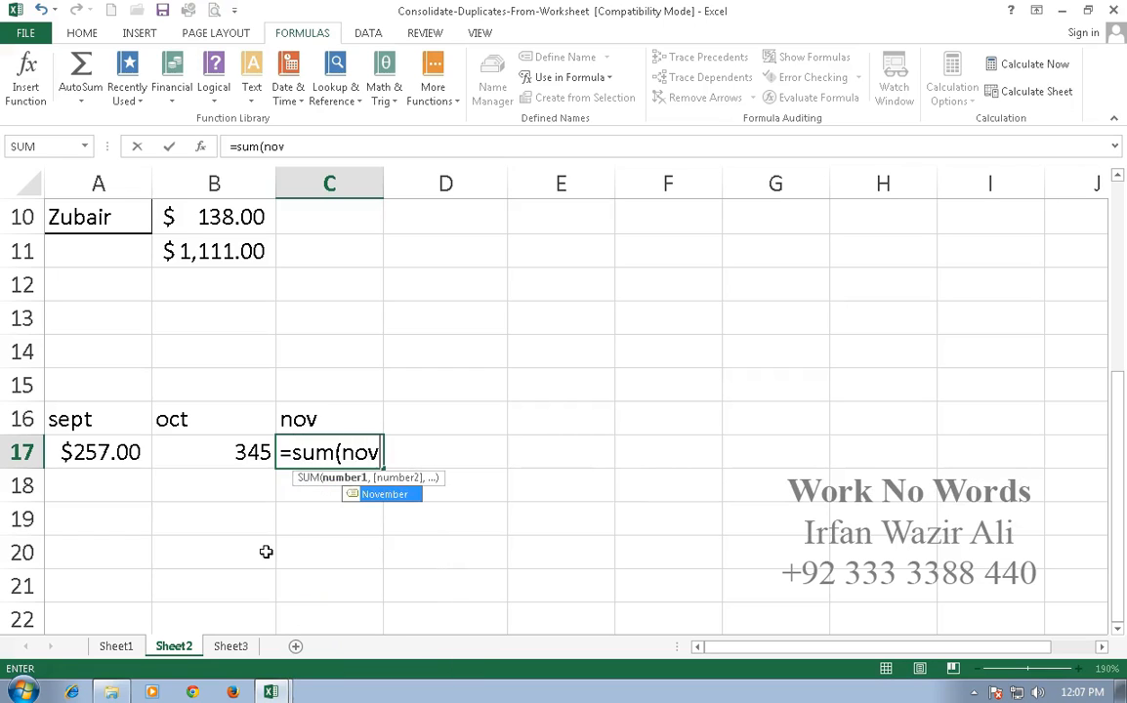
{"action": "key", "text": "Tab"}
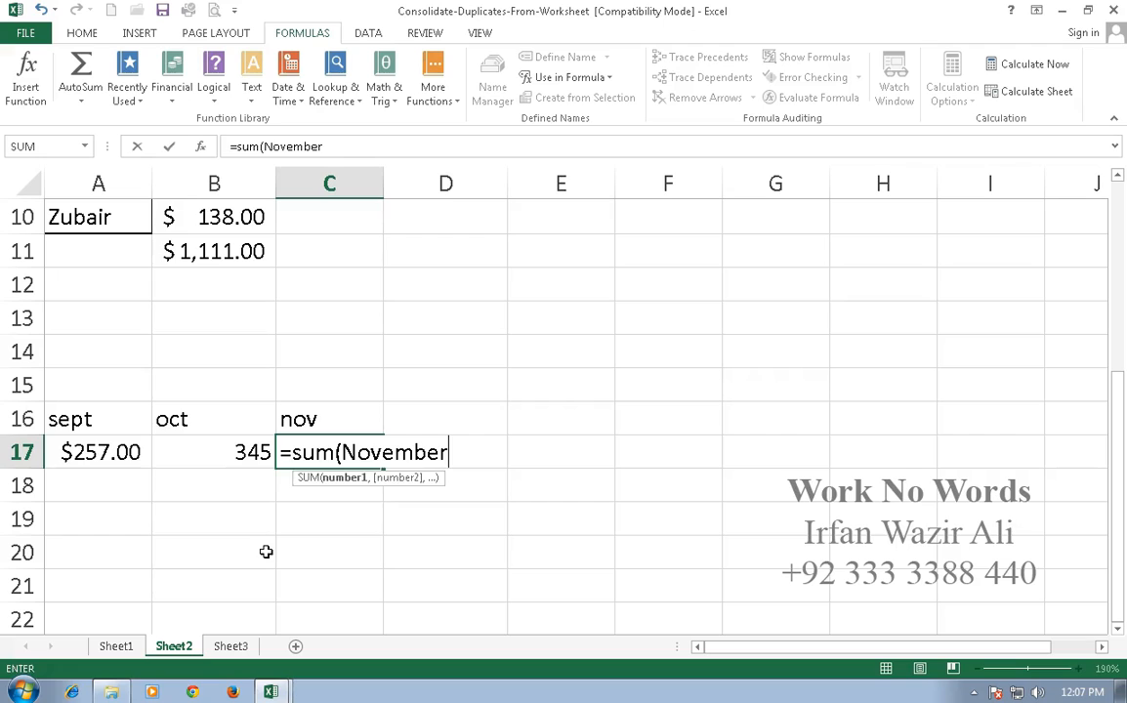
{"action": "key", "text": "Return"}
Format the month totals in A17:C17 of Sheet2 as currency.
{"action": "key", "text": "Up"}
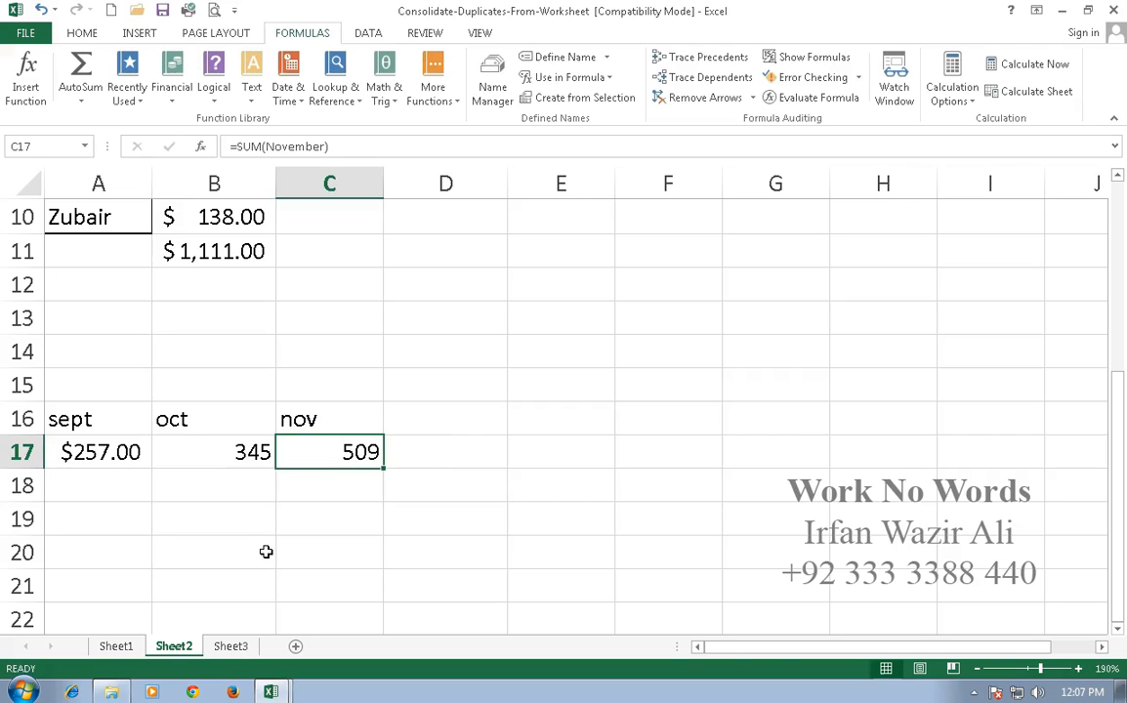
{"action": "key", "text": "shift+Left"}
{"action": "key", "text": "shift+Left"}
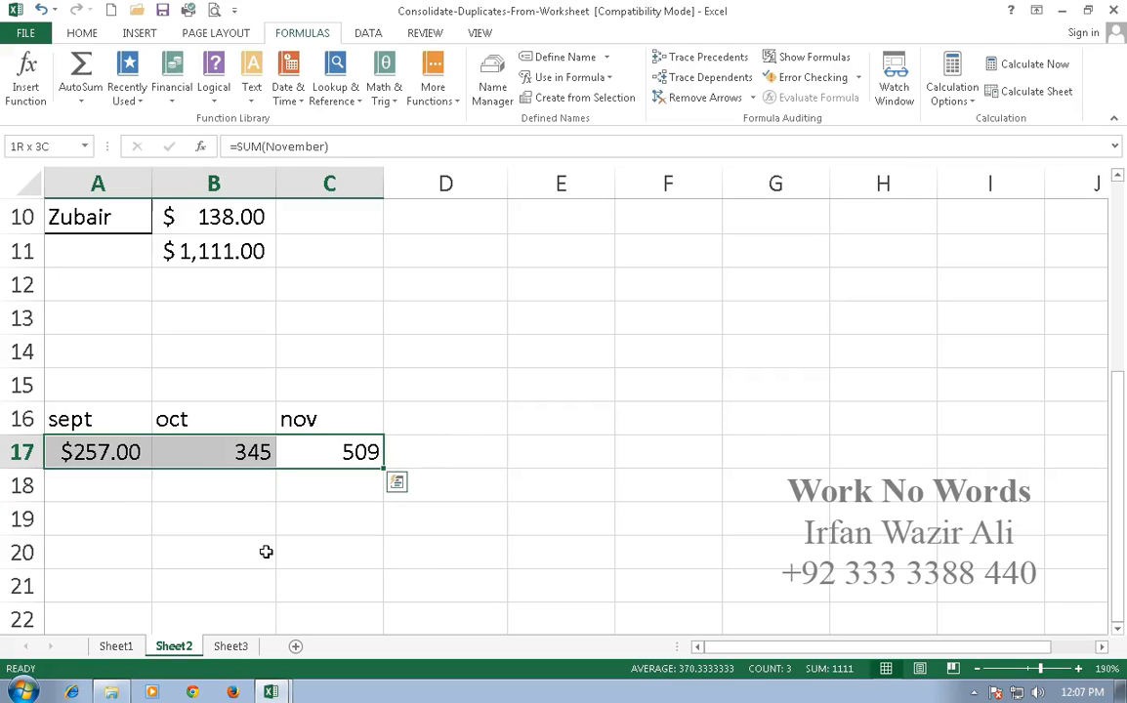
{"action": "key", "text": "ctrl+shift+4"}
{"action": "left_click", "coordinate": [265, 552]}
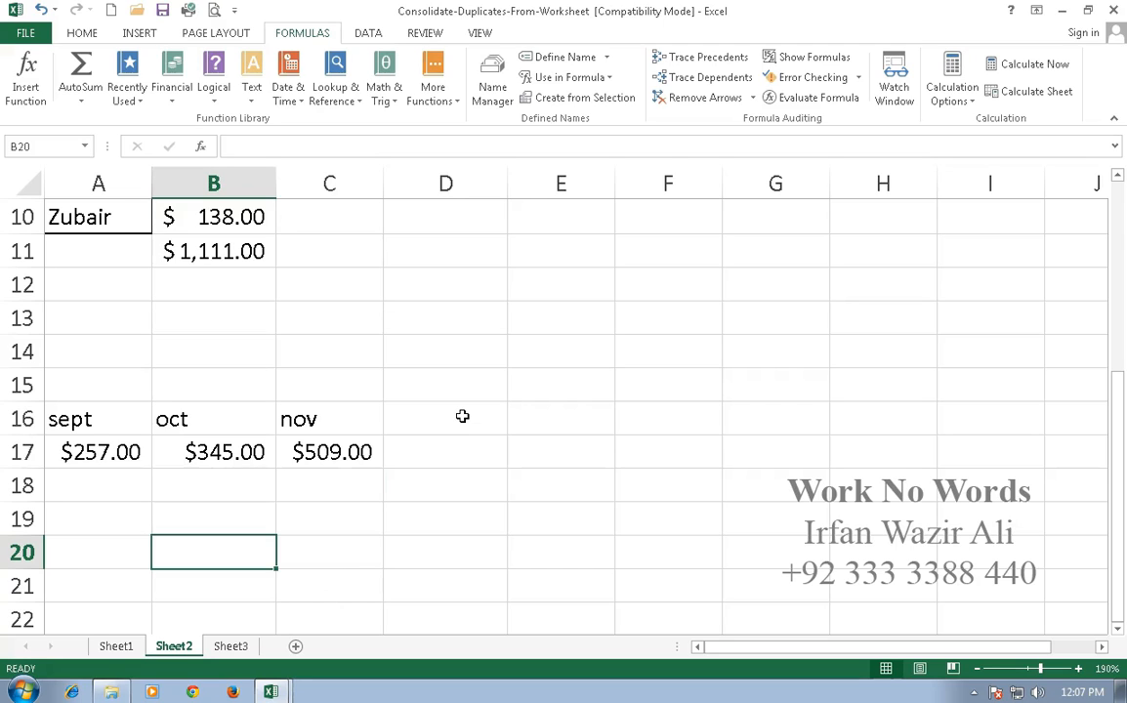
Create named ranges from the left column of A4:D10 on Sheet1, one for each person's row.
{"action": "left_click", "coordinate": [116, 645]}
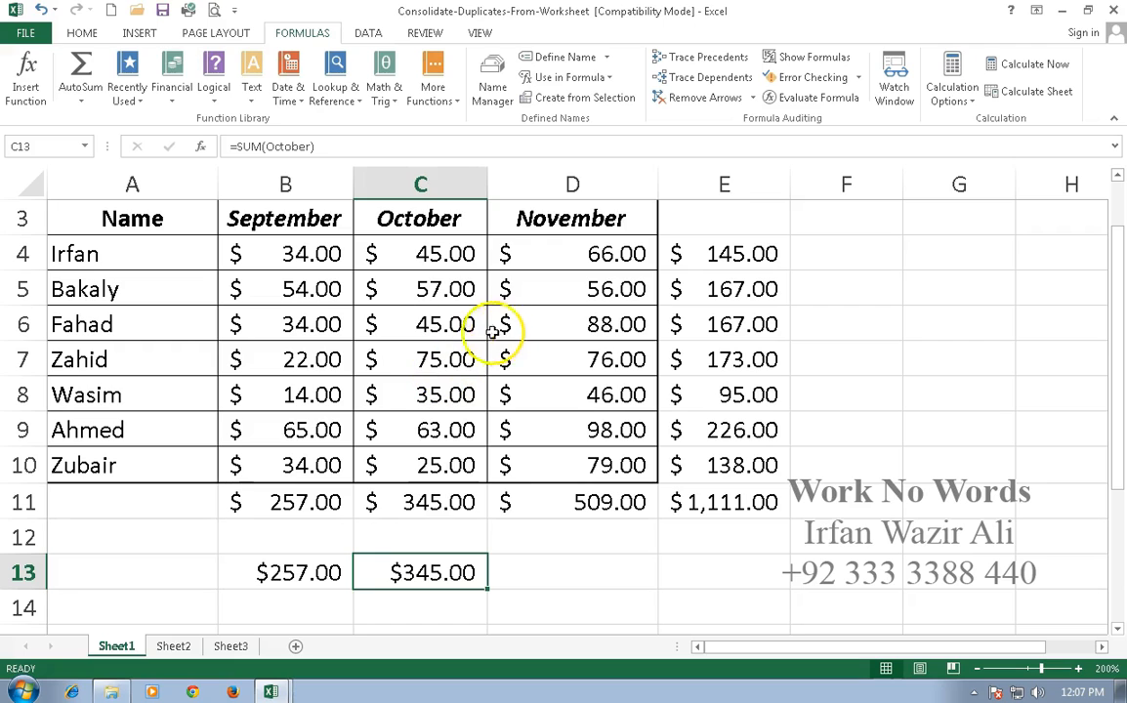
{"action": "left_click_drag", "start_coordinate": [156, 253], "coordinate": [603, 470]}
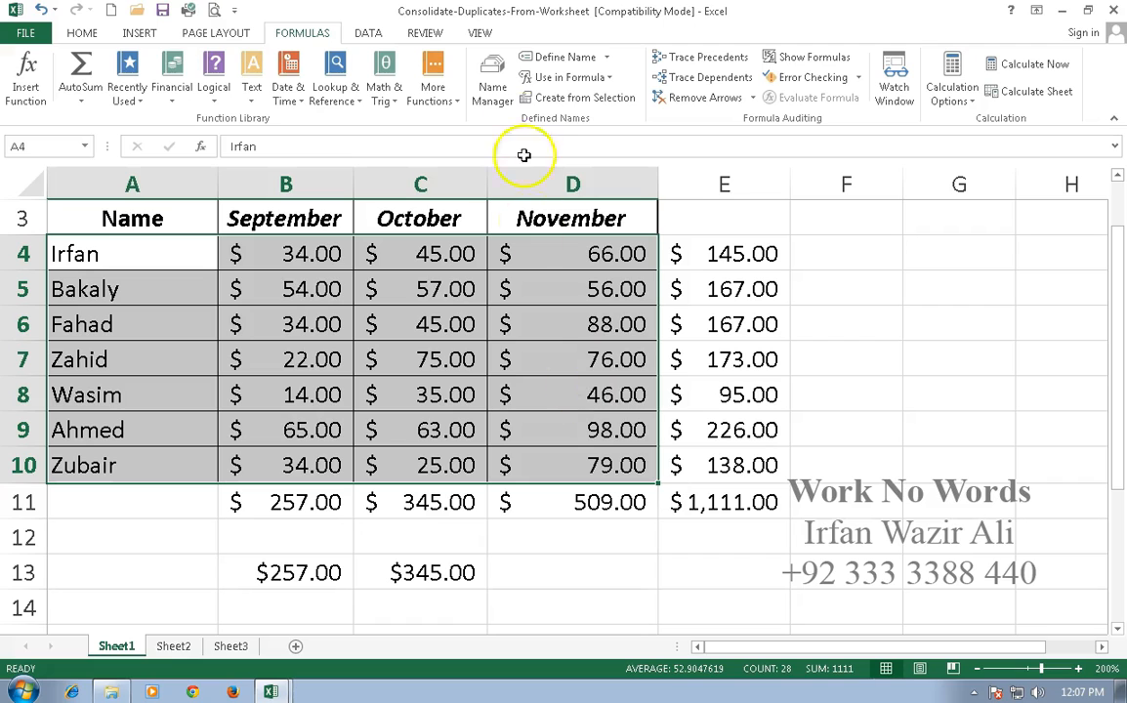
{"action": "left_click", "coordinate": [548, 102]}
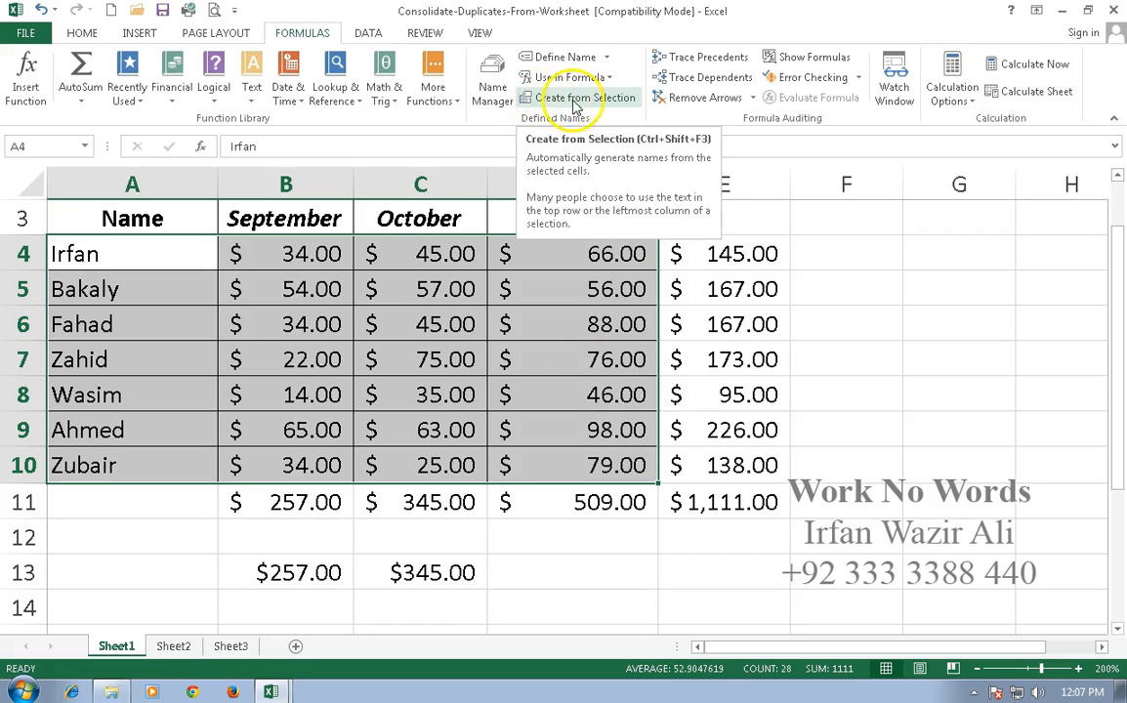
{"action": "left_click", "coordinate": [589, 102]}
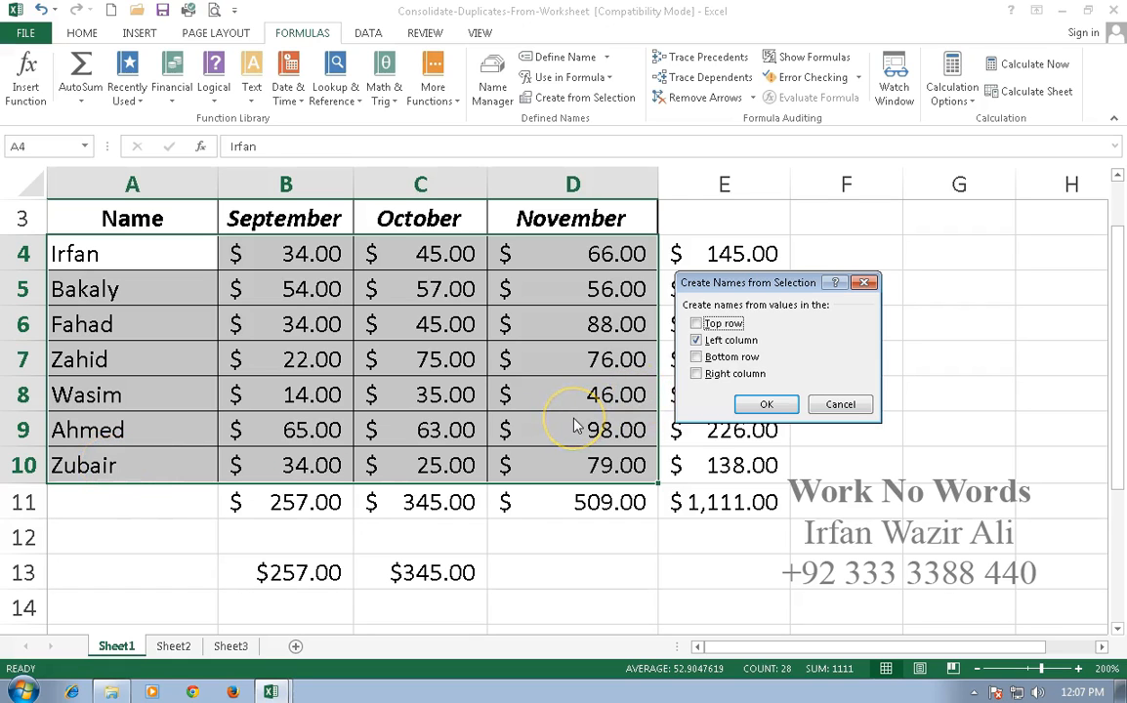
{"action": "left_click", "coordinate": [767, 405]}
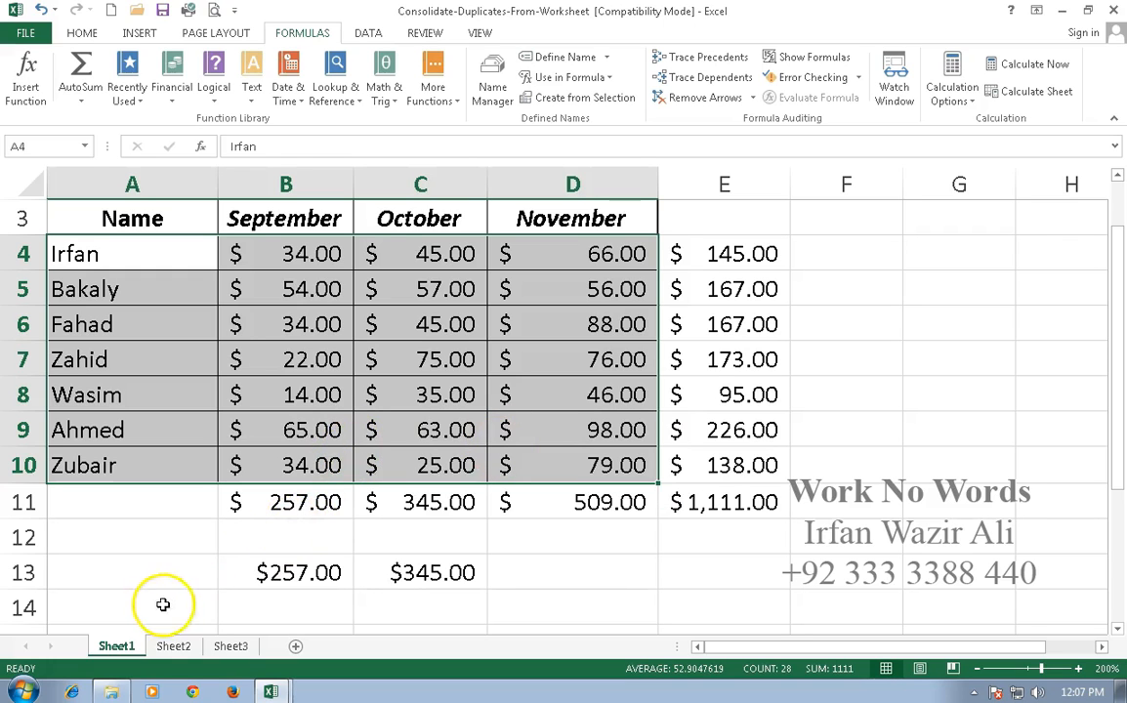
Enter a SUM formula in cell G4 of Sheet1 that uses the named range of the person in row 4.
{"action": "left_click", "coordinate": [717, 253]}
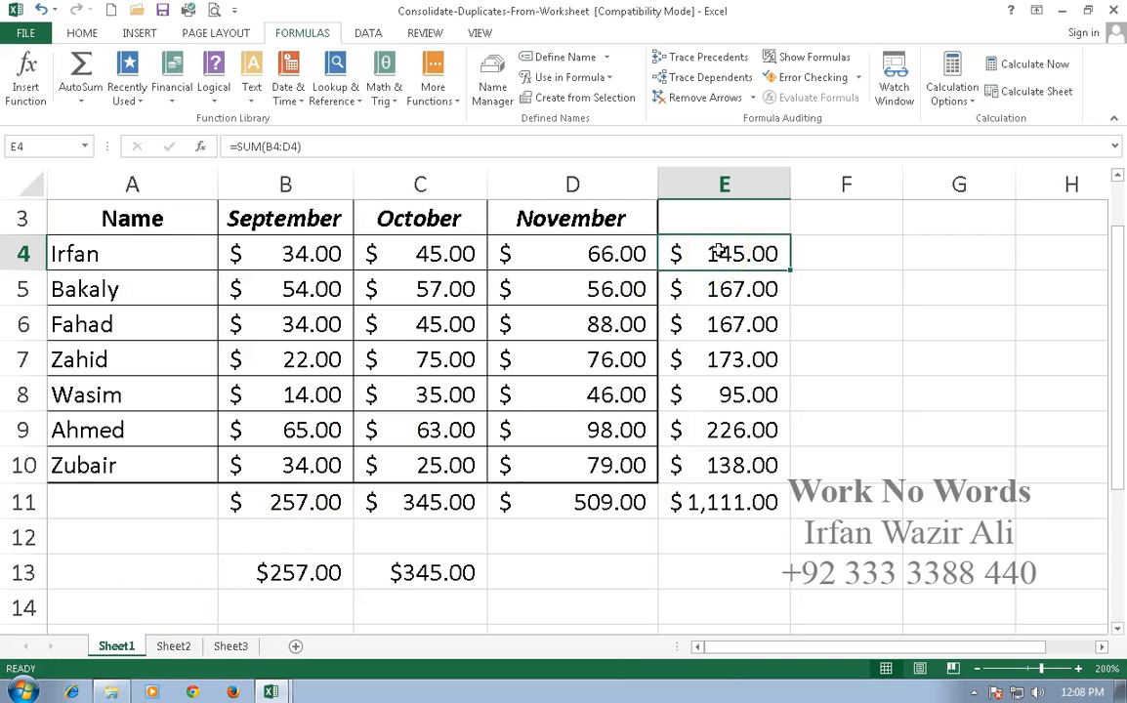
{"action": "left_click", "coordinate": [926, 254]}
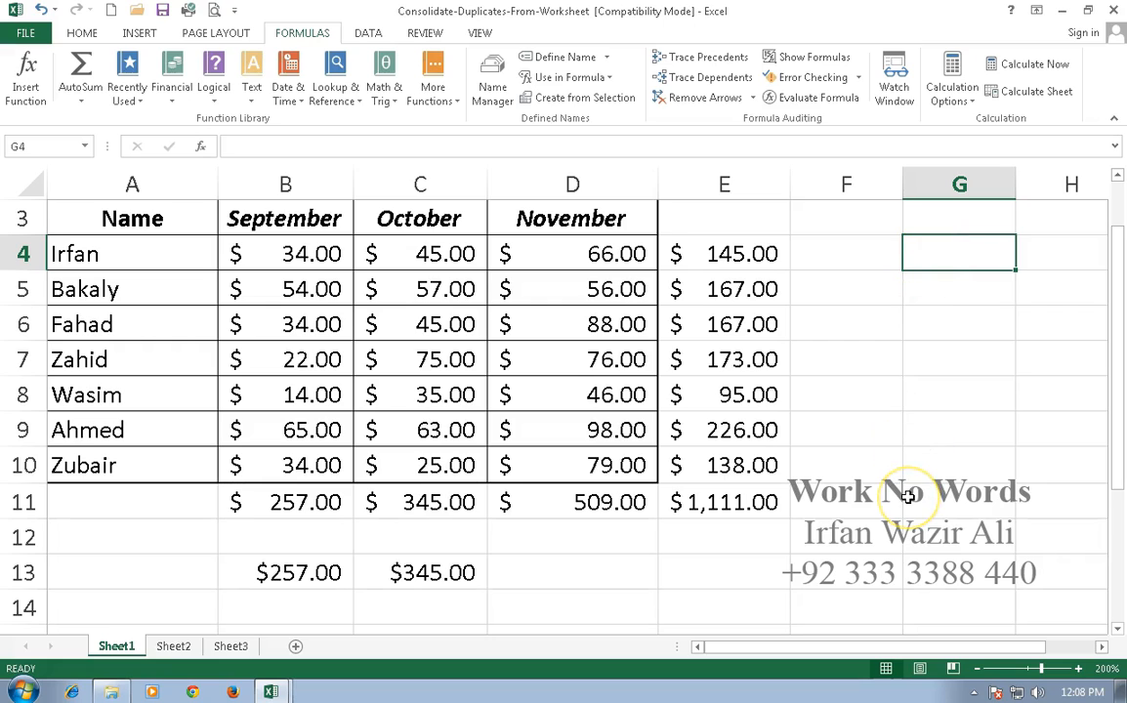
{"action": "type", "text": "=sum"}
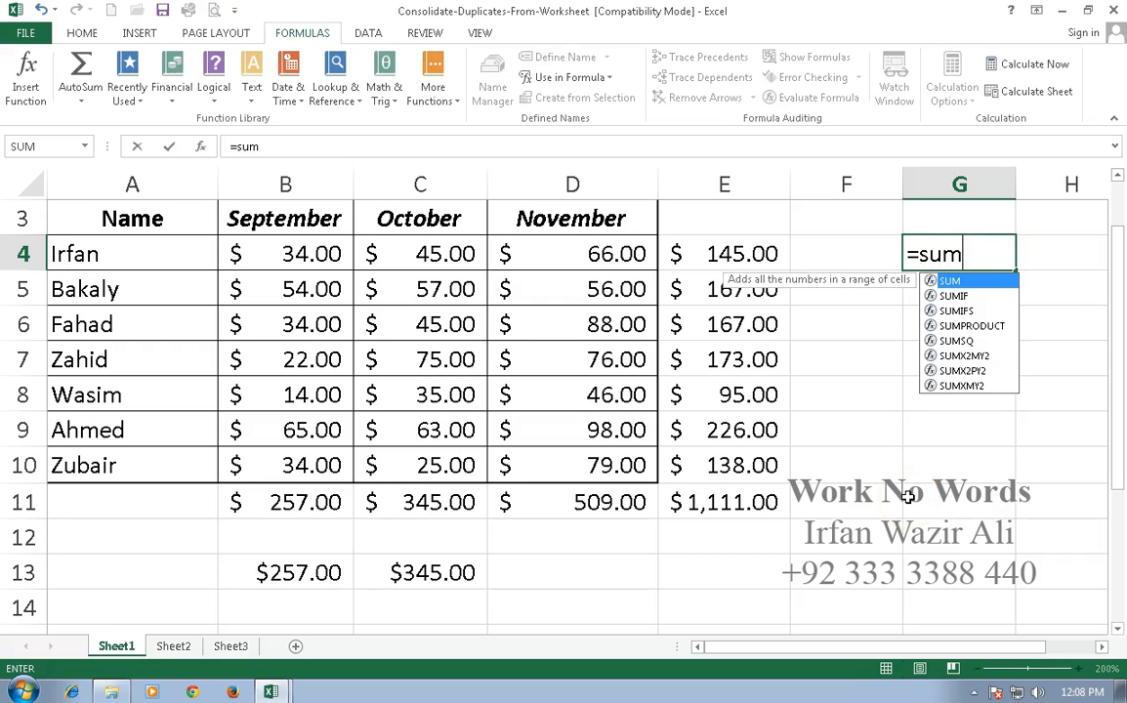
{"action": "type", "text": "(irfn"}
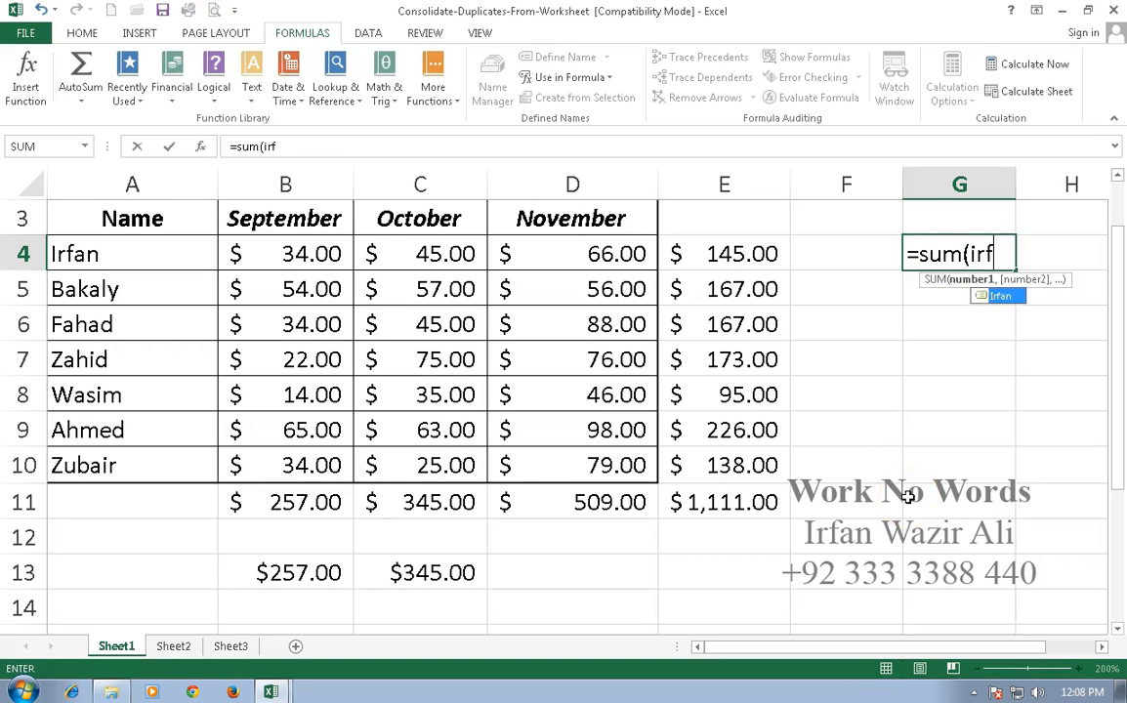
{"action": "key", "text": "BackSpace"}
{"action": "type", "text": "an"}
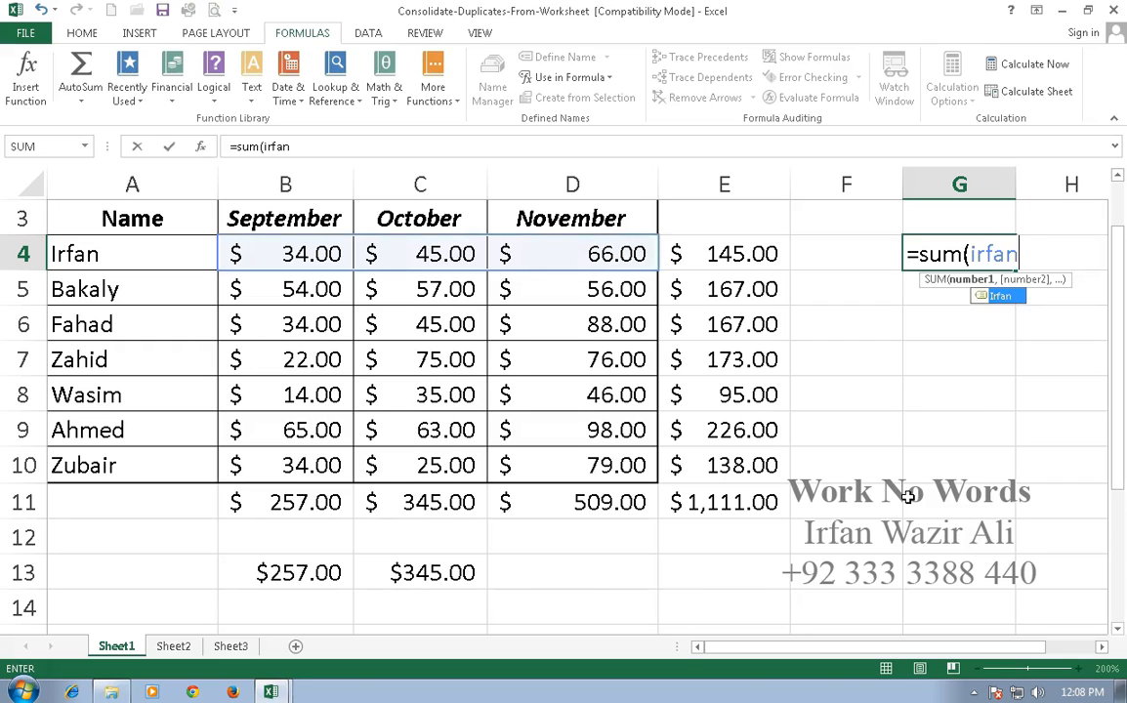
{"action": "key", "text": "Return"}
{"action": "key", "text": "Up"}
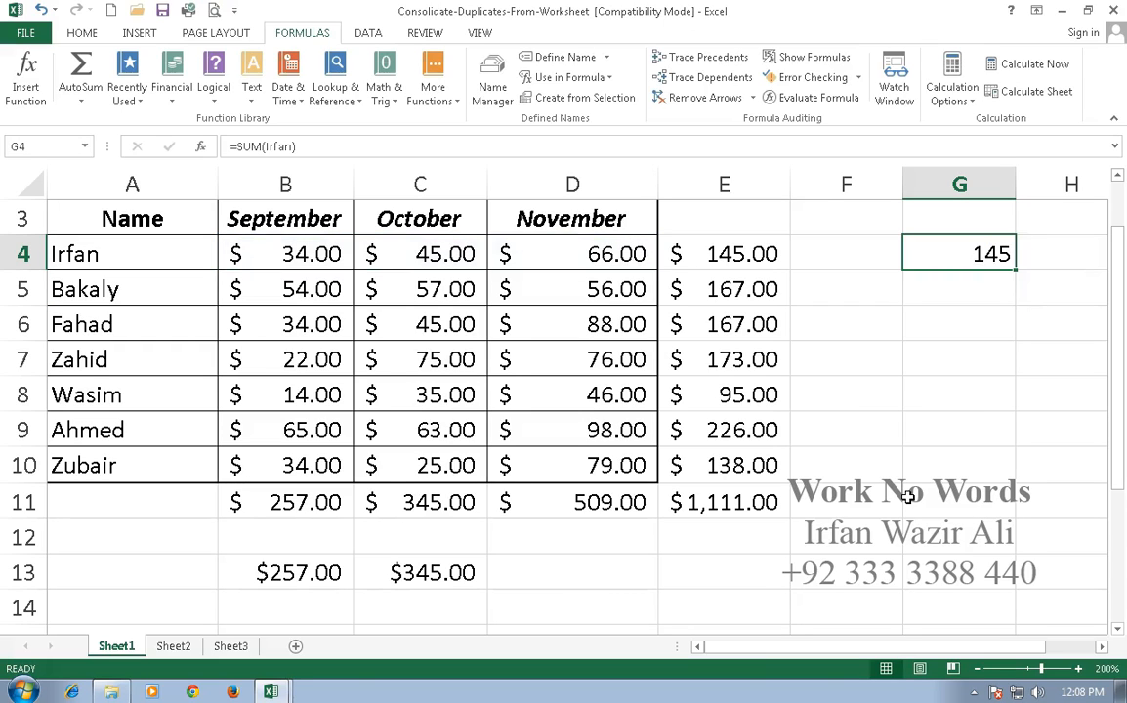
Enter a SUM formula in cell G5 that uses the named range of the person in row 5.
{"action": "key", "text": "Down"}
{"action": "type", "text": "="}
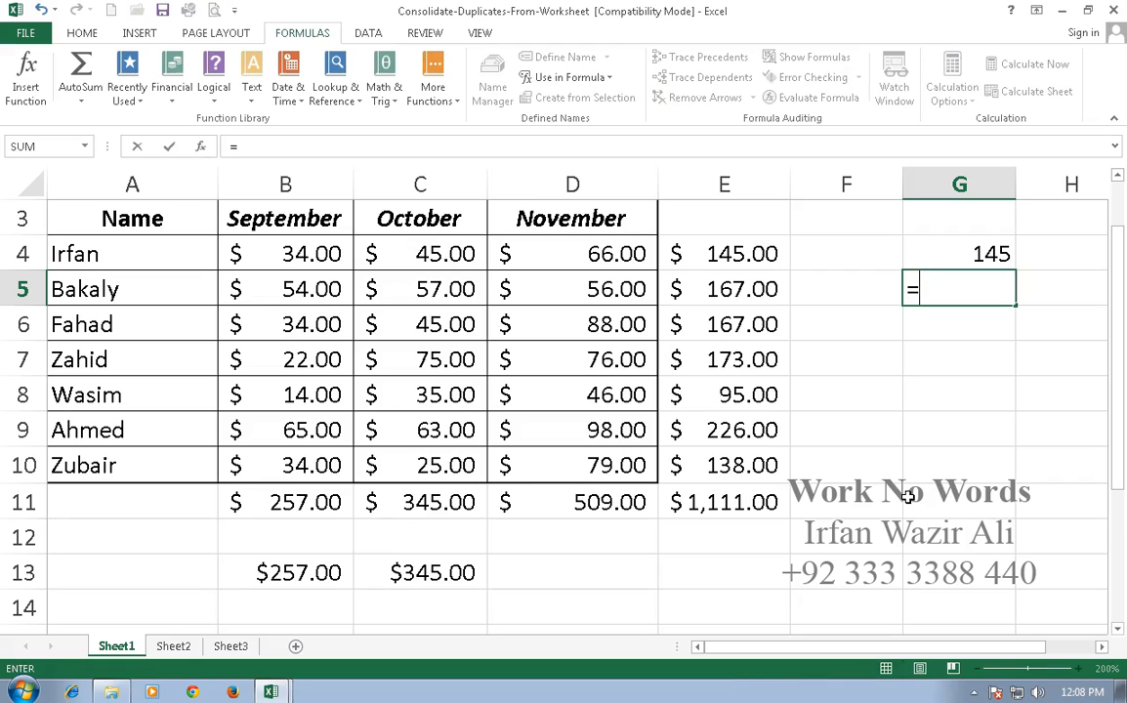
{"action": "type", "text": "sum(bak"}
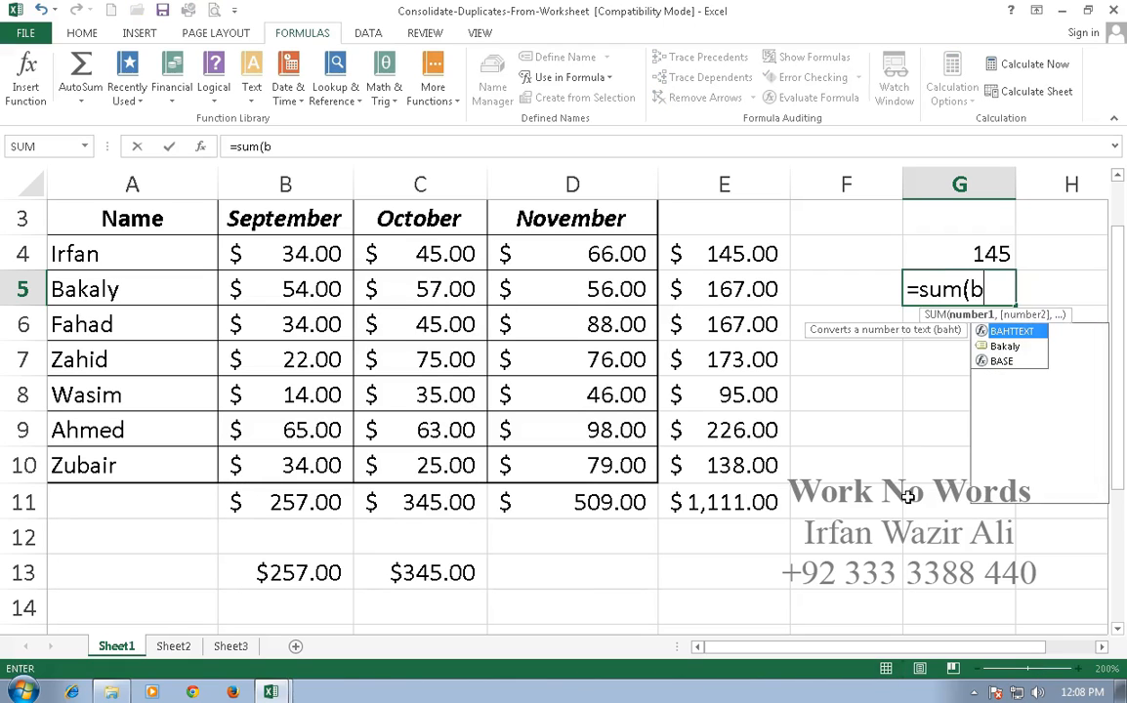
{"action": "key", "text": "Tab"}
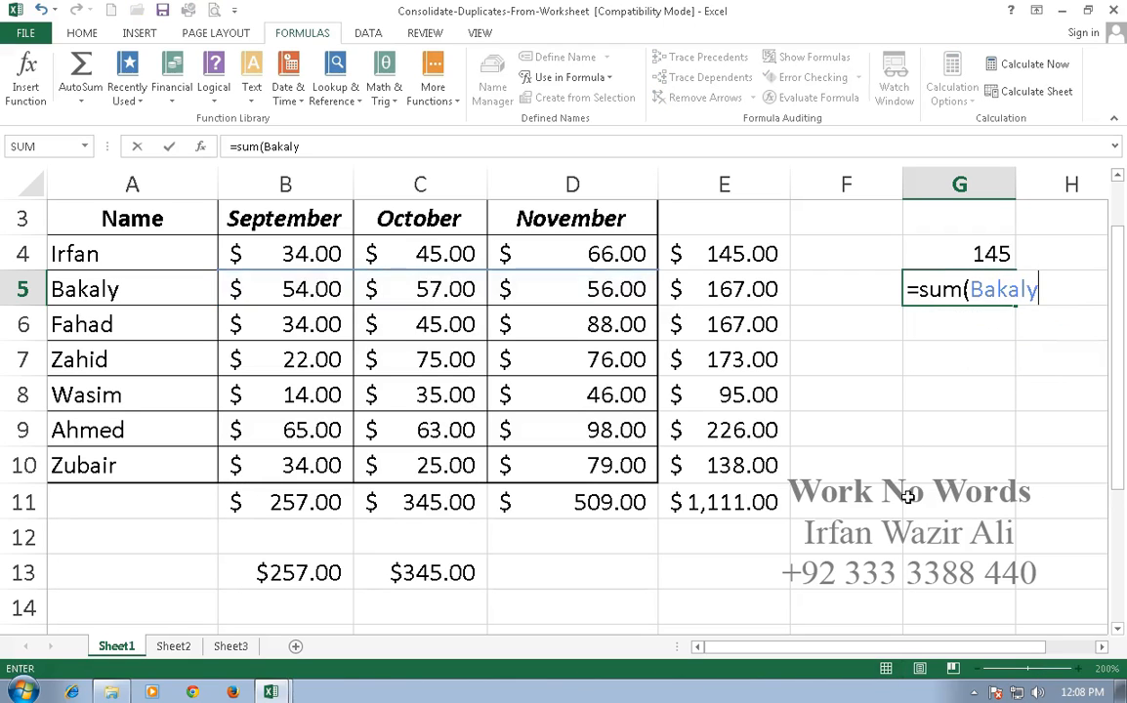
{"action": "key", "text": "Return"}
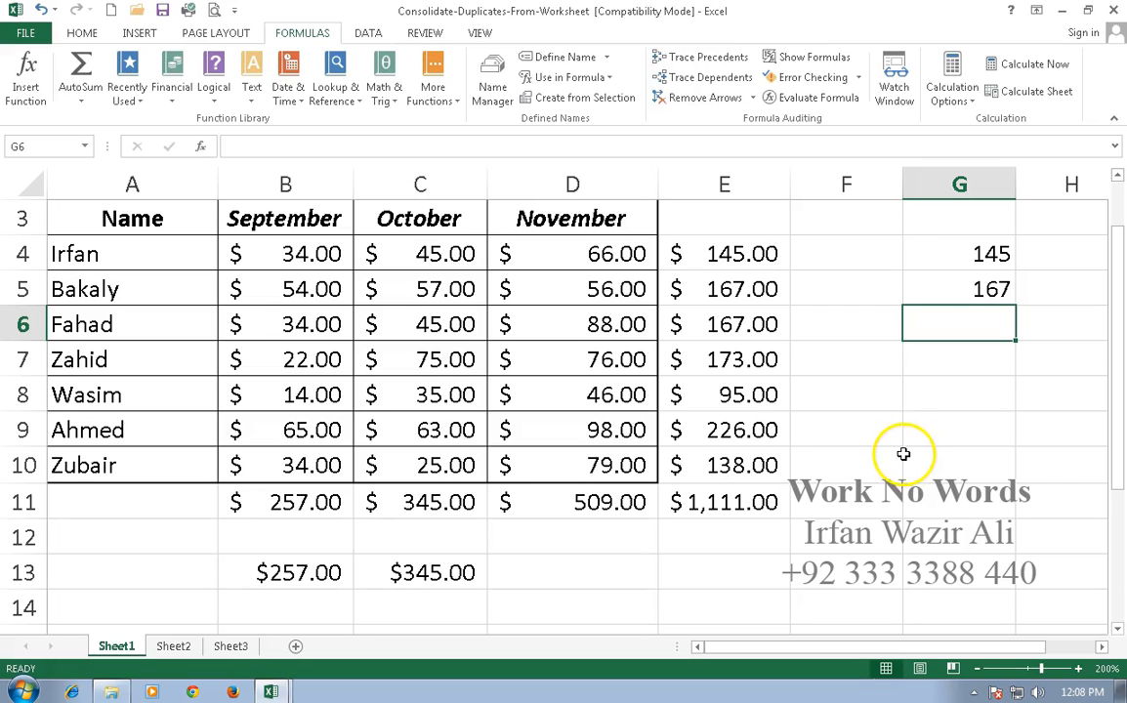
Review the defined person and month names with their cell ranges in the Name Manager, and close it.
{"action": "left_click", "coordinate": [493, 88]}
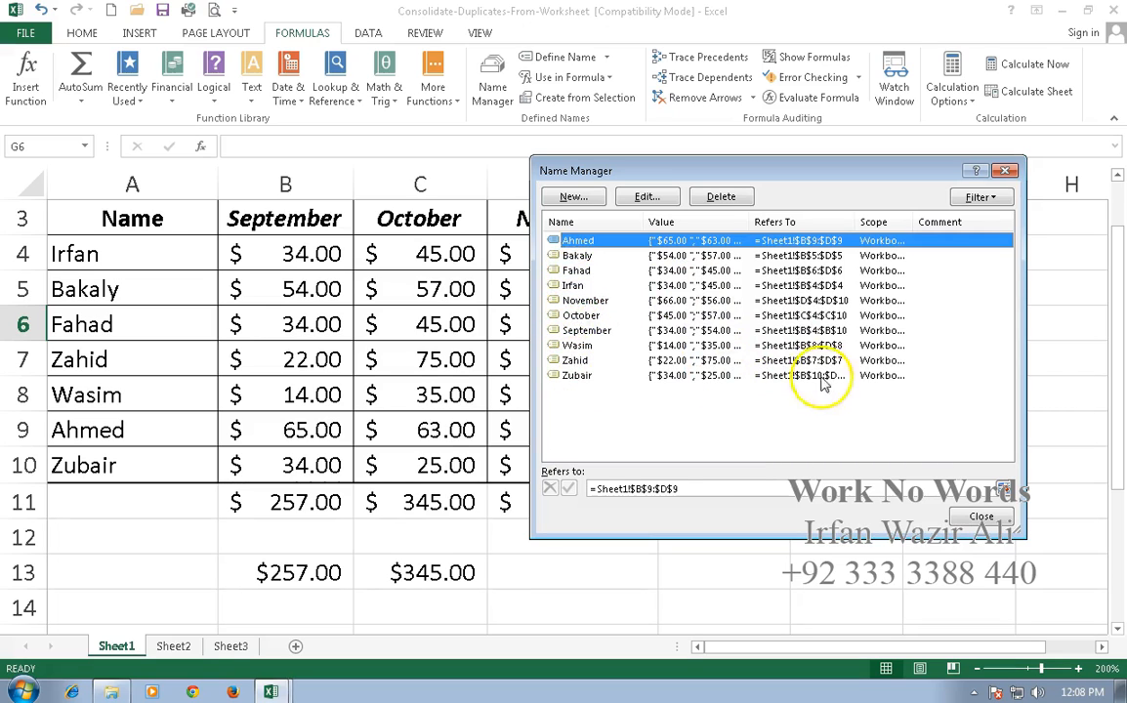
{"action": "left_click", "coordinate": [981, 516]}
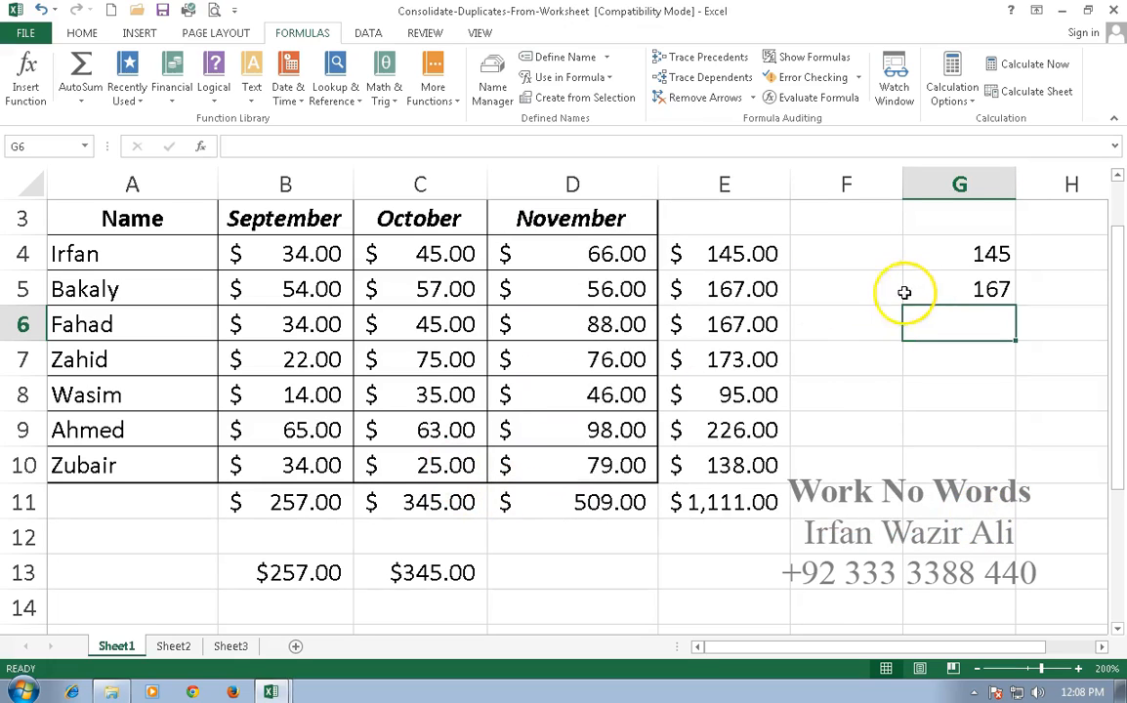